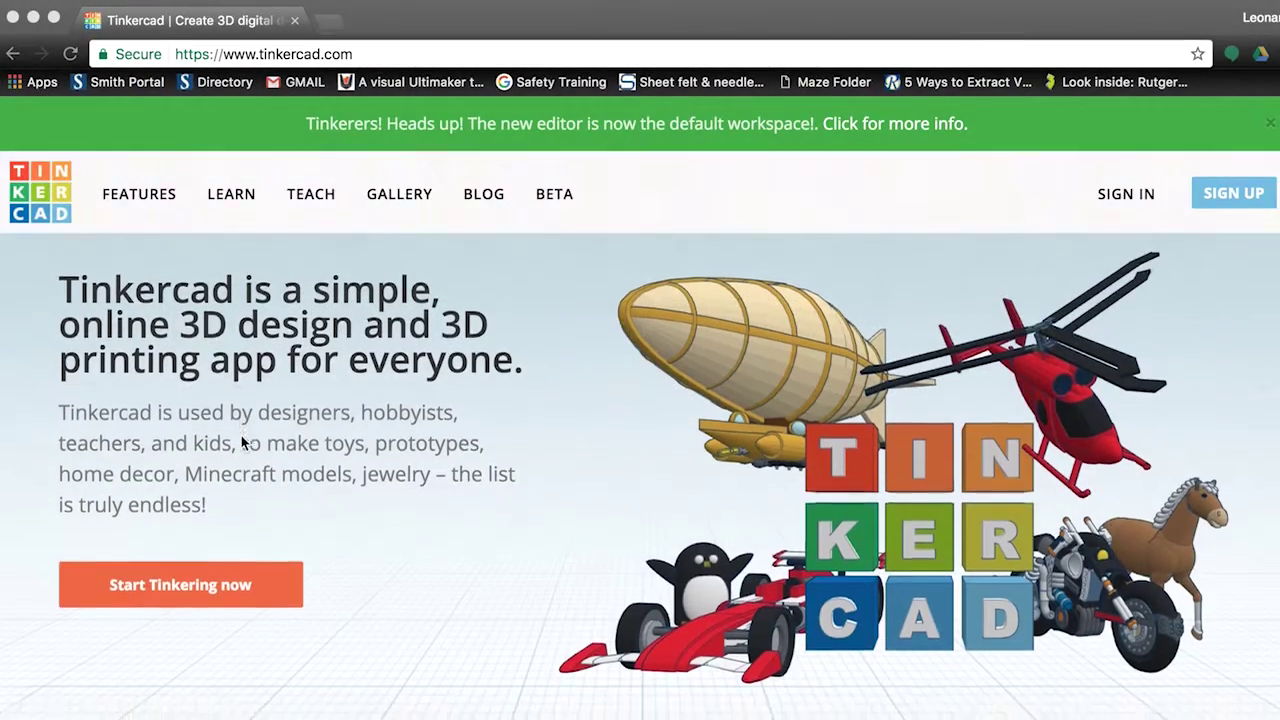
# Scroll the Tinkercad homepage down to the How it works demo with Place, Adjust and Combine
pyautogui.scroll(-5, 241, 440)
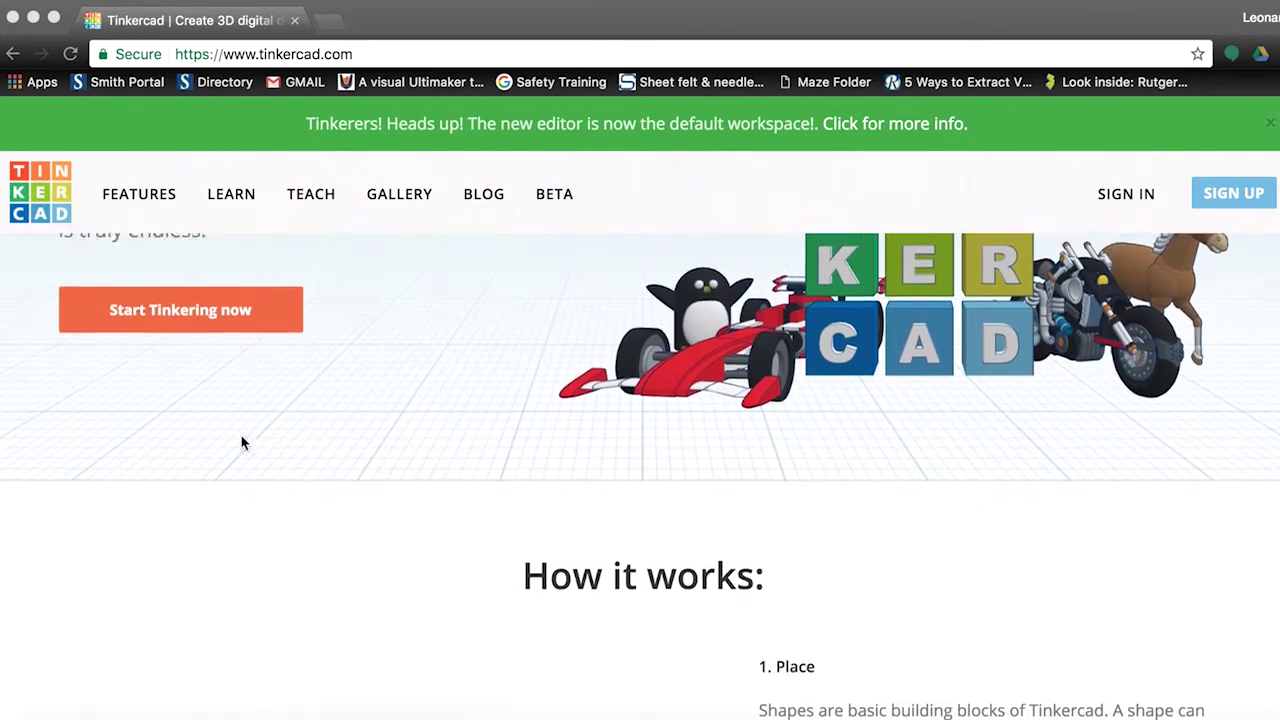
pyautogui.scroll(-3, 241, 443)
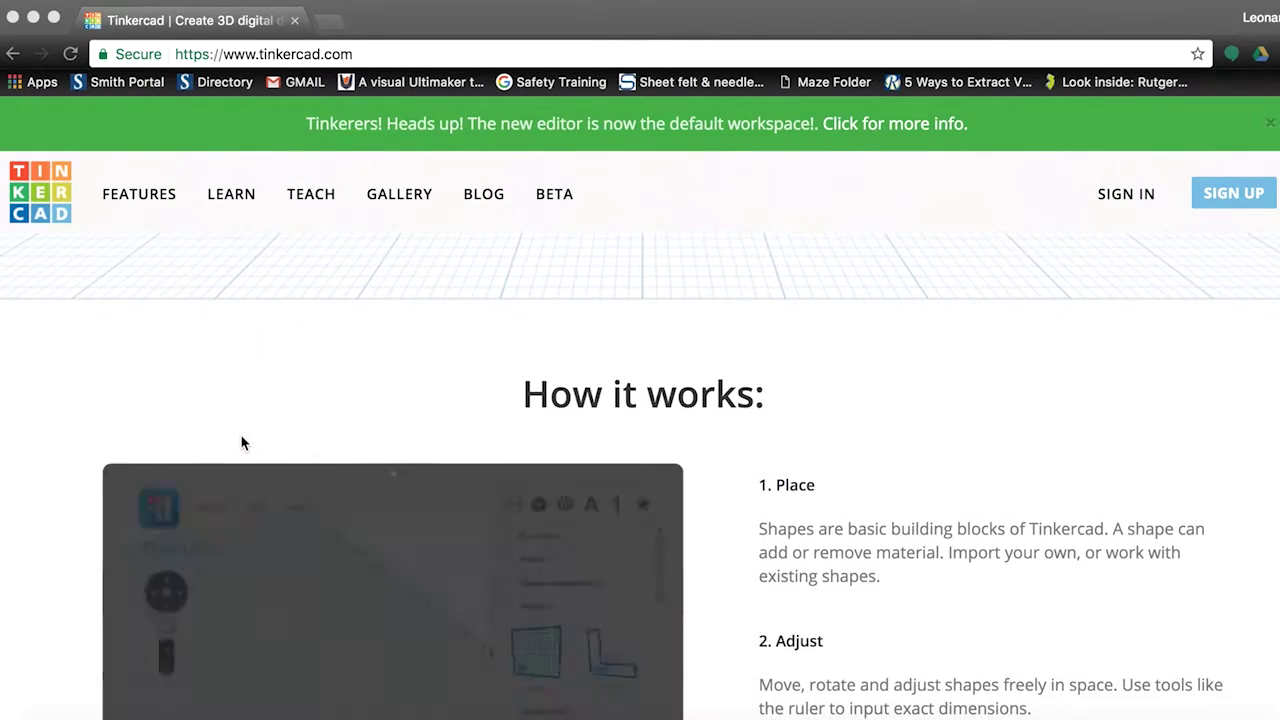
pyautogui.scroll(-2, 241, 443)
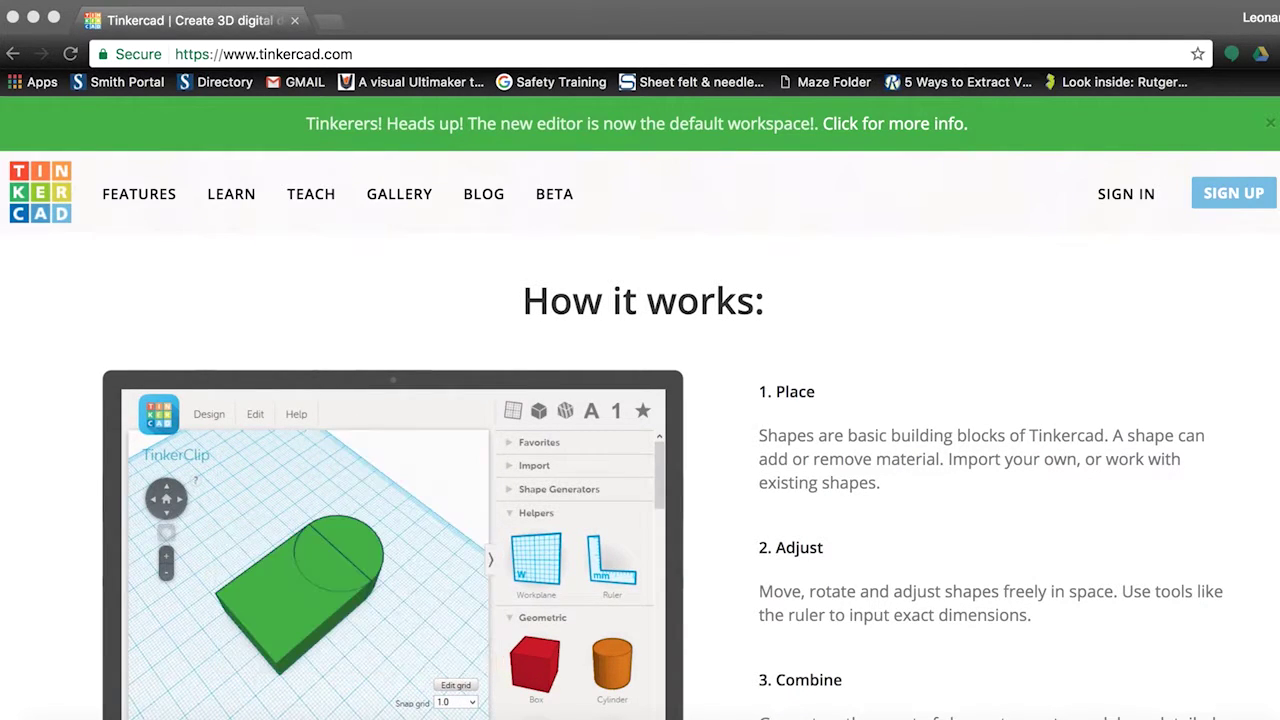
pyautogui.scroll(-2, 756, 499)
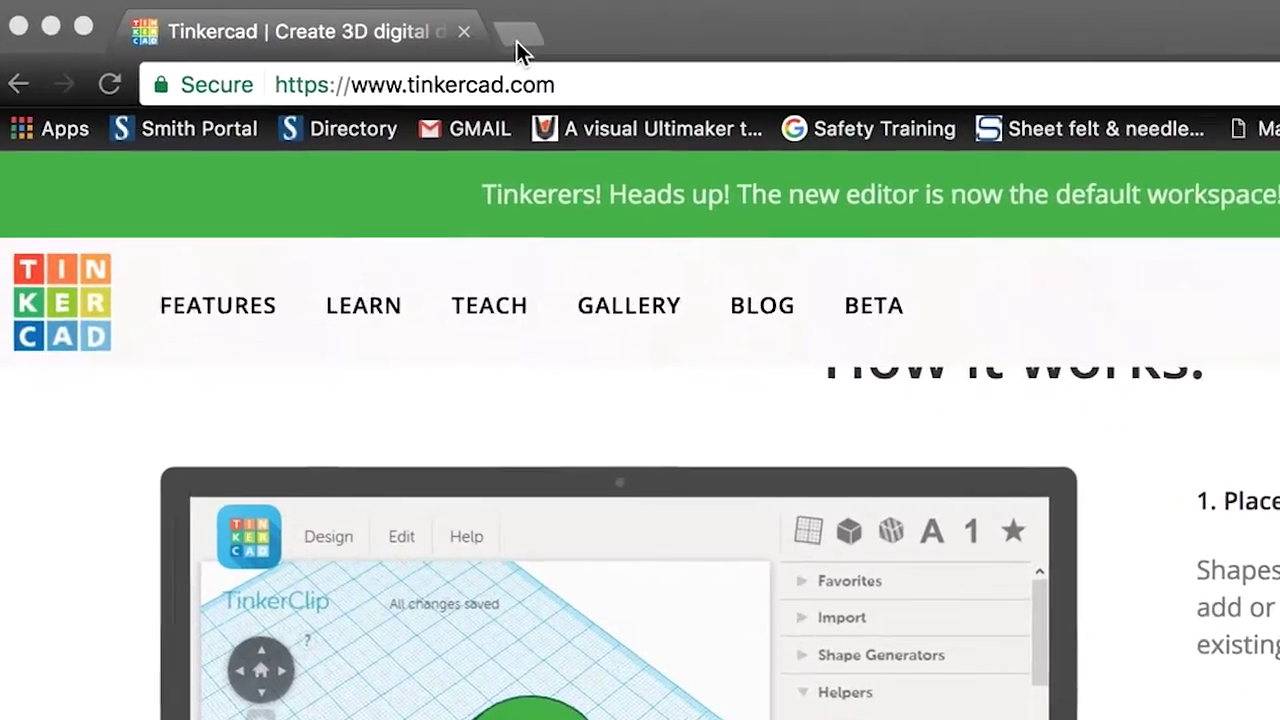
pyautogui.click(329, 21)
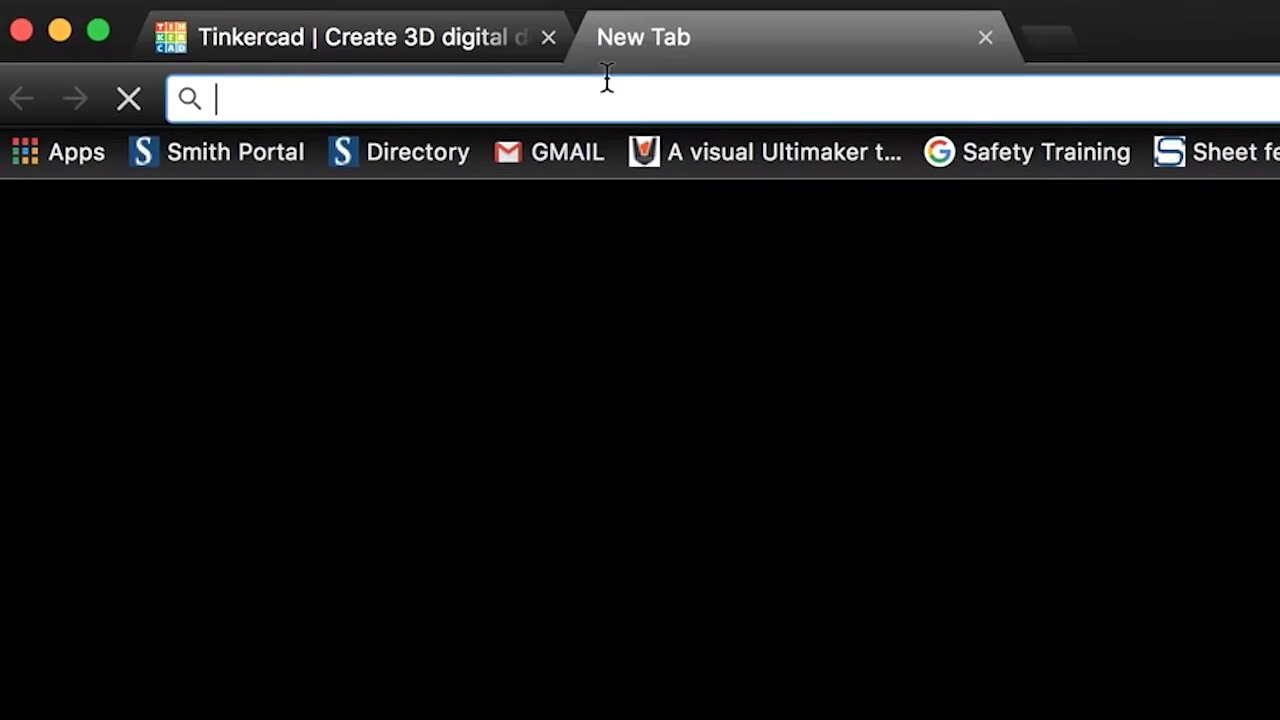
pyautogui.write('WWW.T')
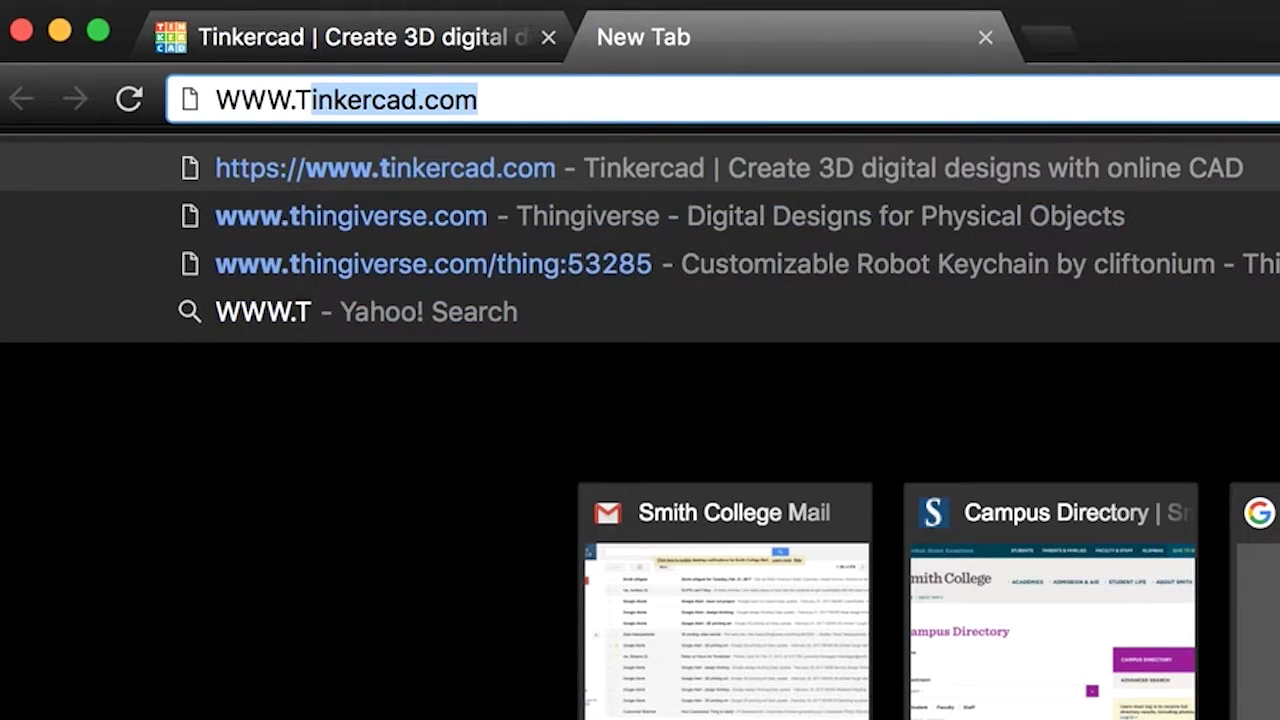
pyautogui.write('inkerca')
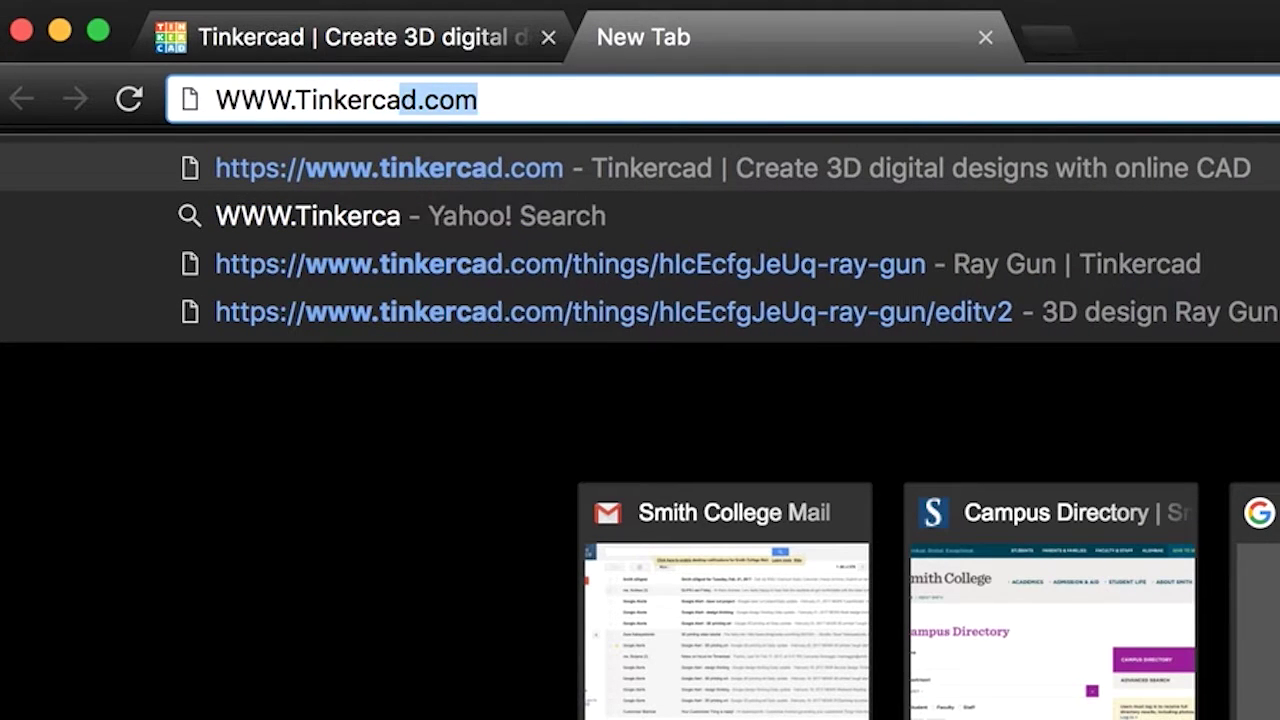
pyautogui.write('d.com')
pyautogui.press('Return')
pyautogui.click(540, 36)
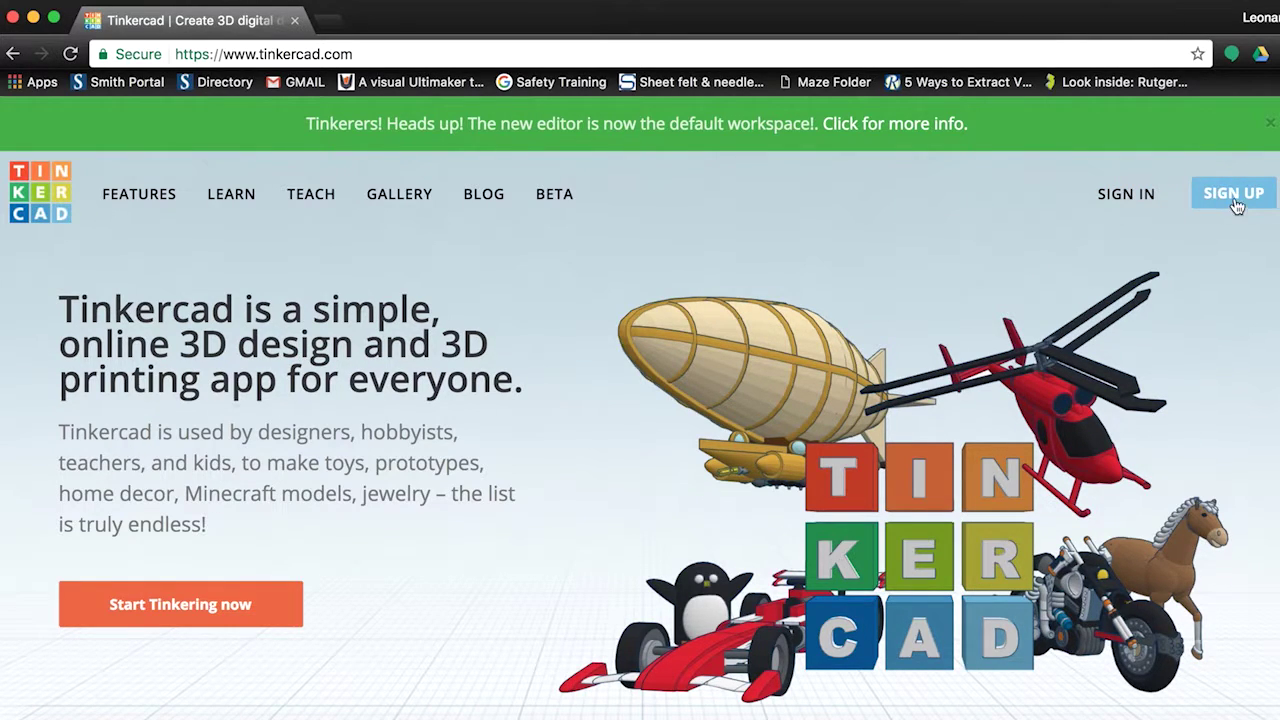
# Sign in through the Autodesk form and scroll the dashboard to My recent designs
pyautogui.click(1145, 199)
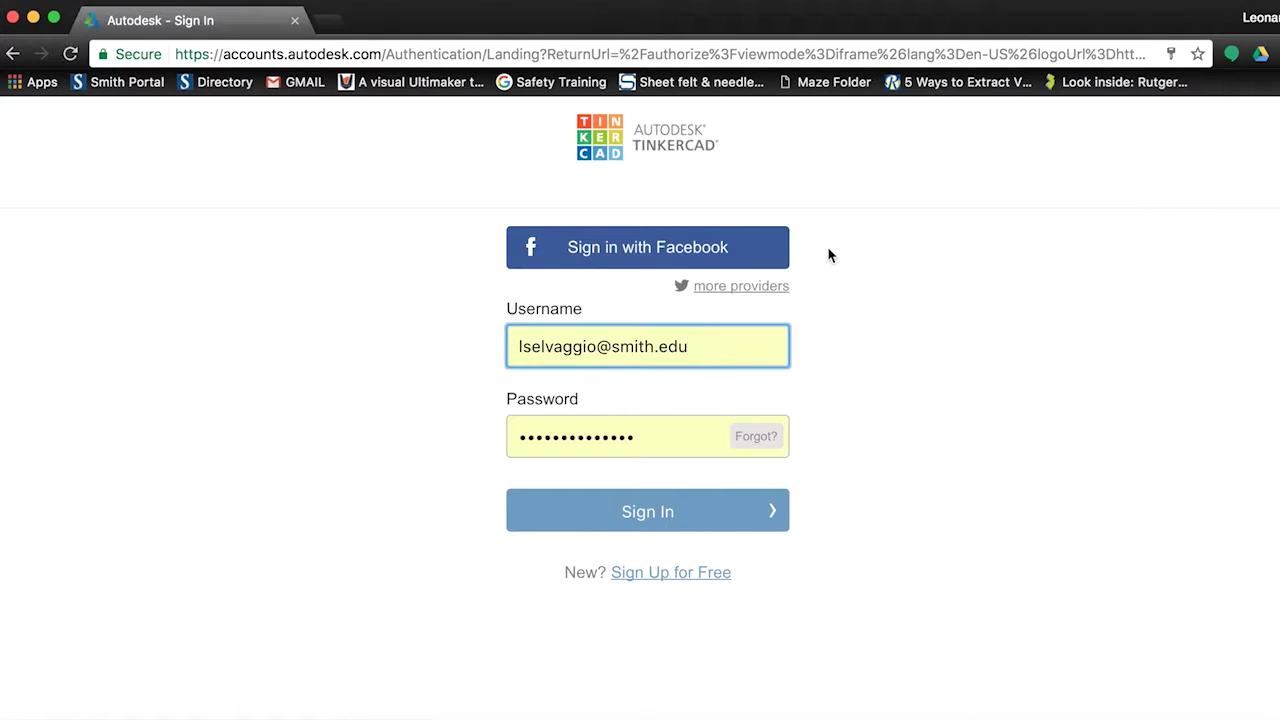
pyautogui.click(655, 511)
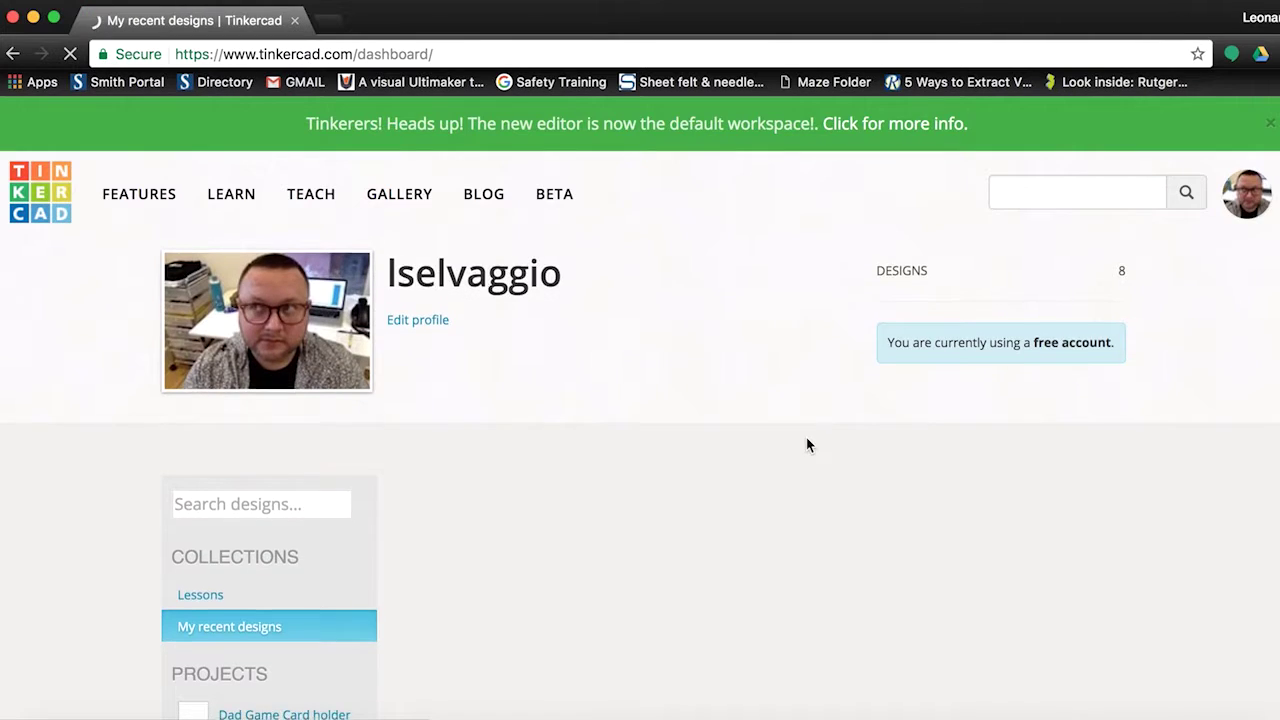
pyautogui.scroll(-1, 806, 437)
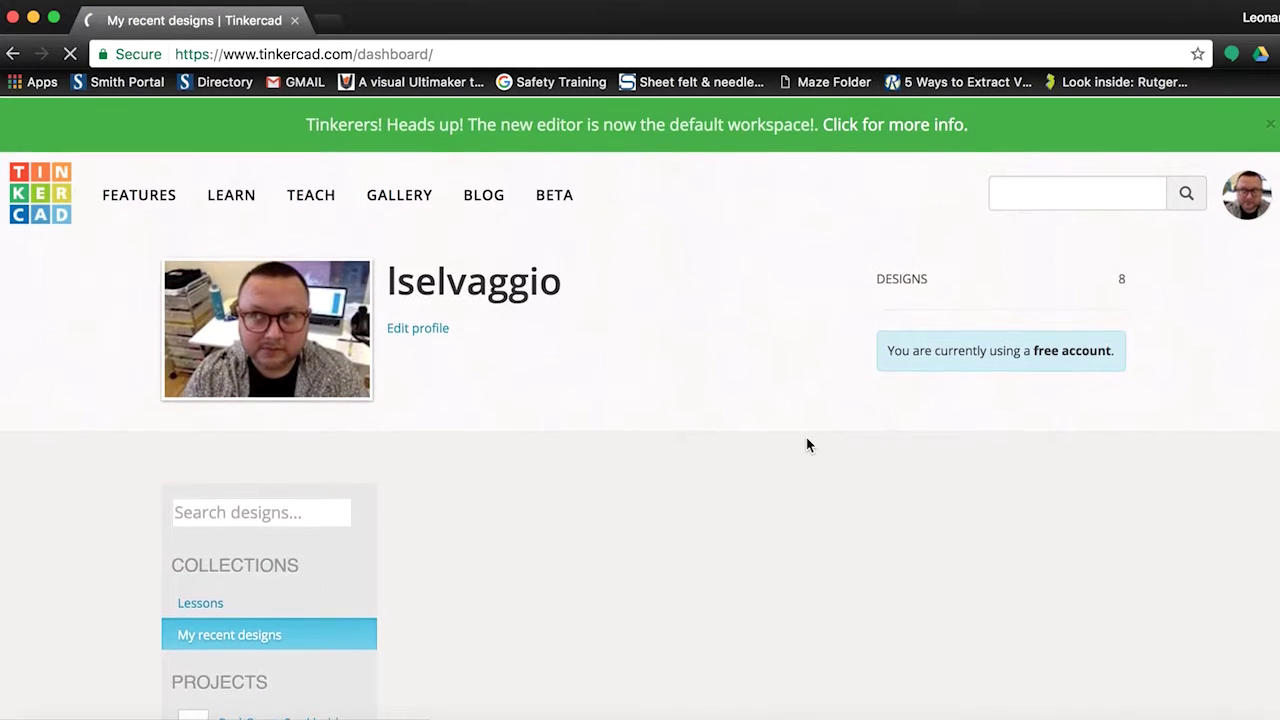
pyautogui.scroll(-4, 808, 445)
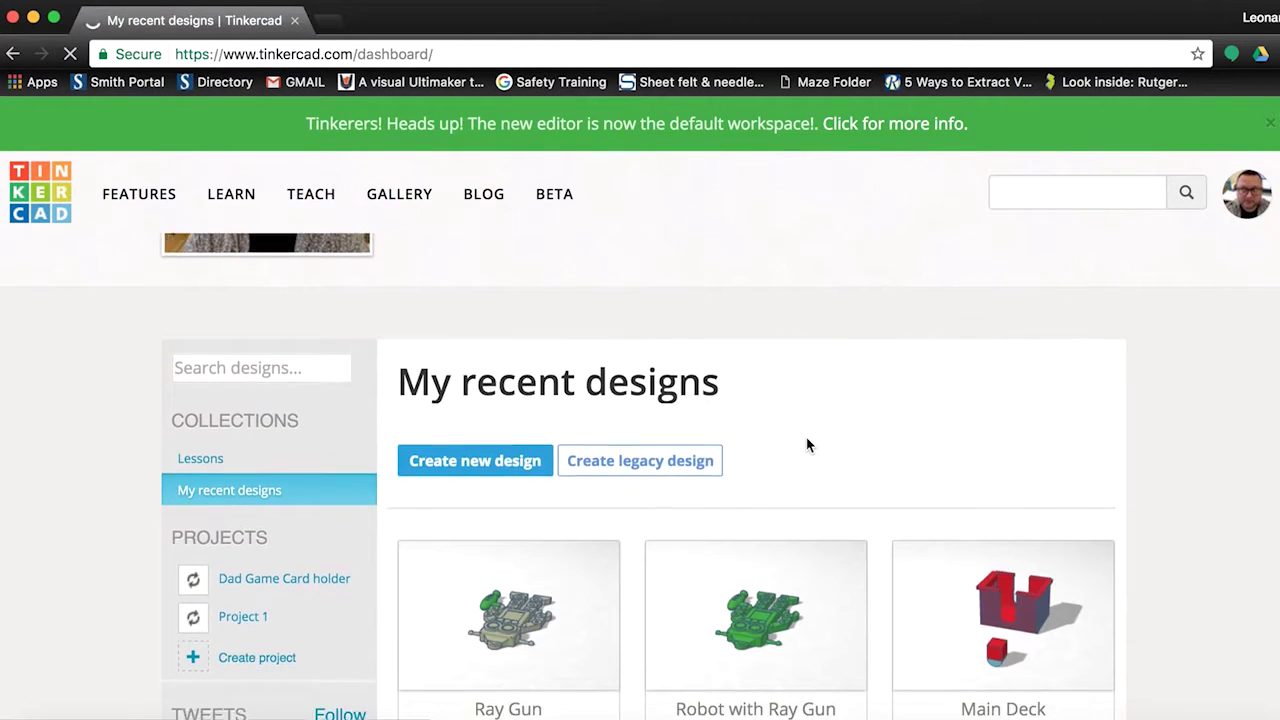
pyautogui.scroll(-2, 806, 440)
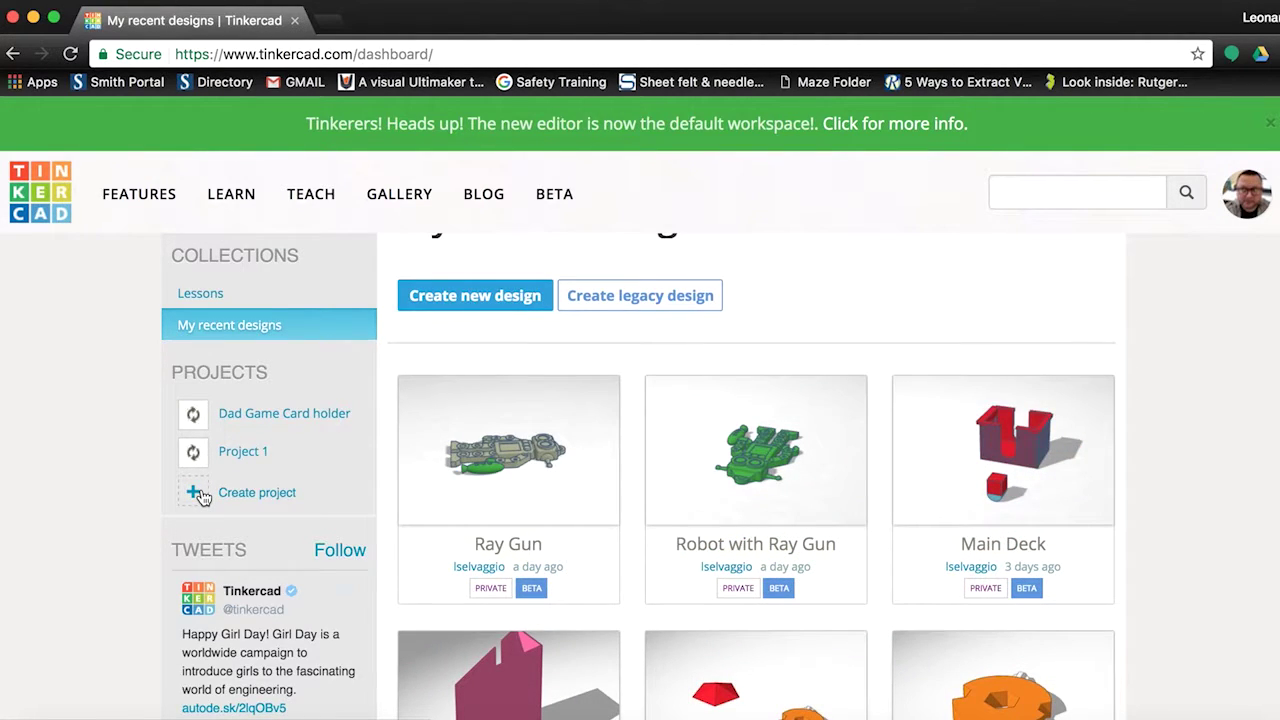
# Create a new project and save its name as 'Robot Ray Gun'
pyautogui.click(198, 493)
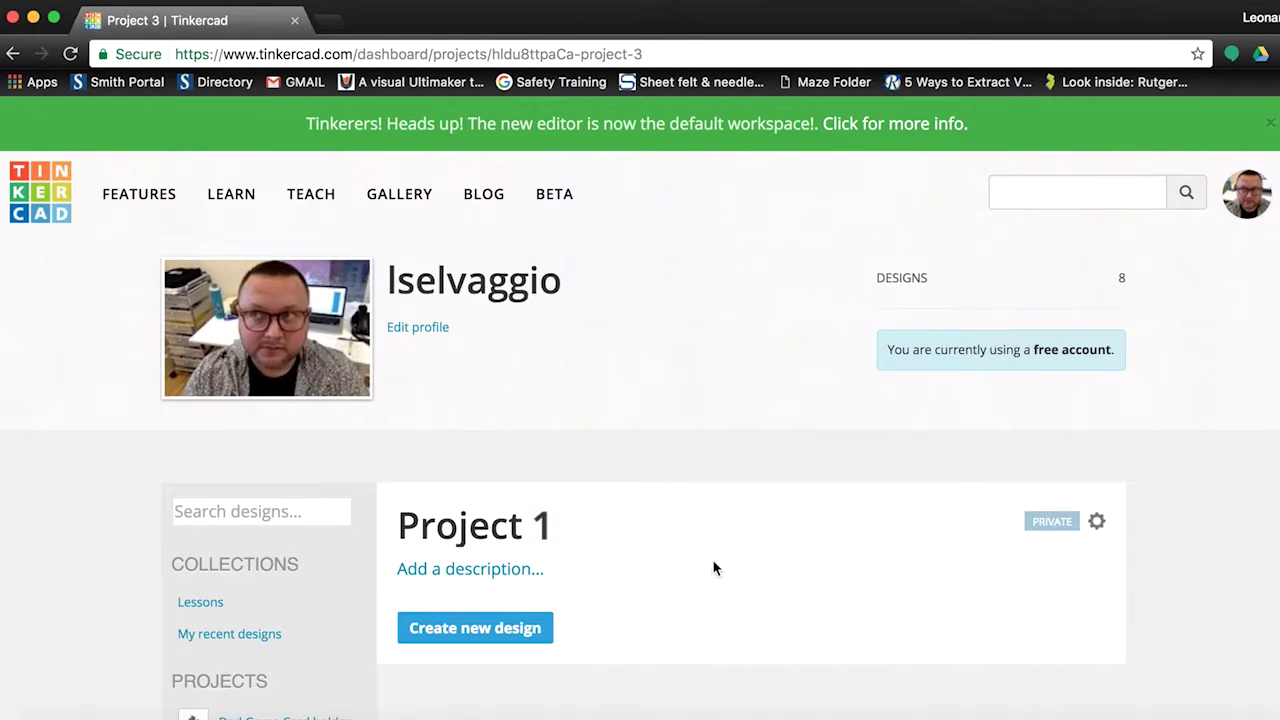
pyautogui.click(512, 578)
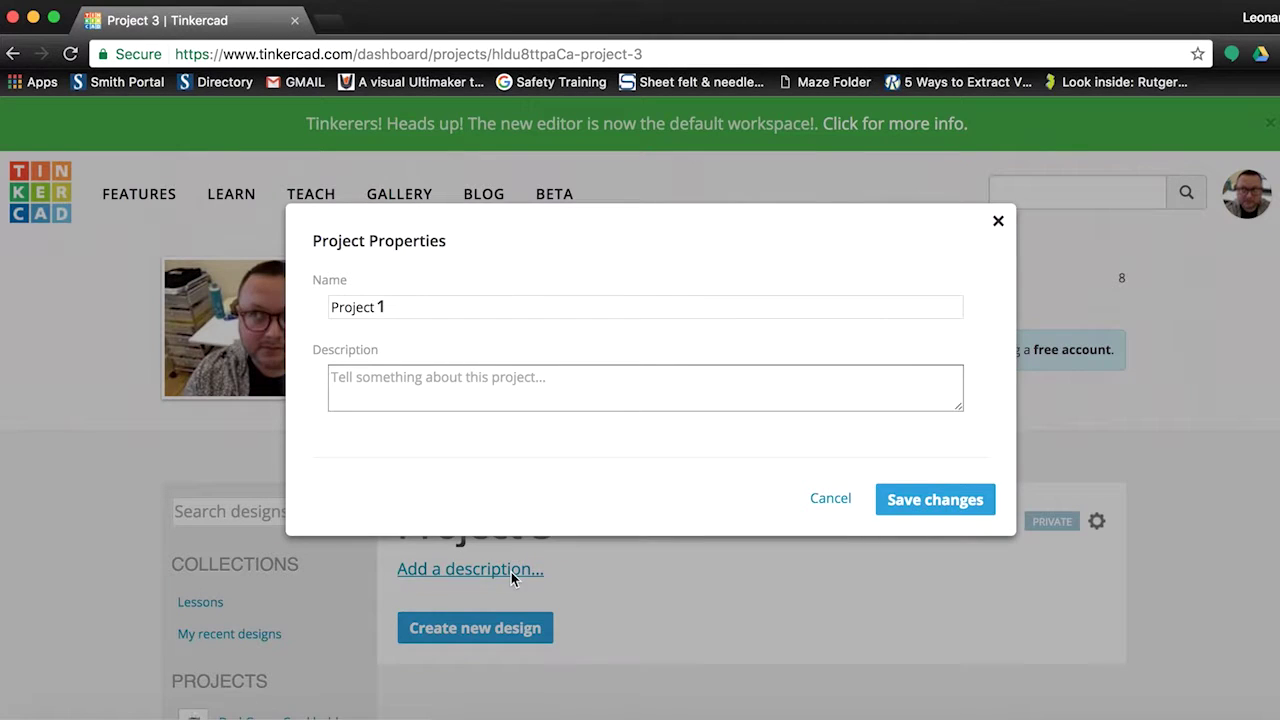
pyautogui.click(444, 306)
pyautogui.doubleClick(444, 306)
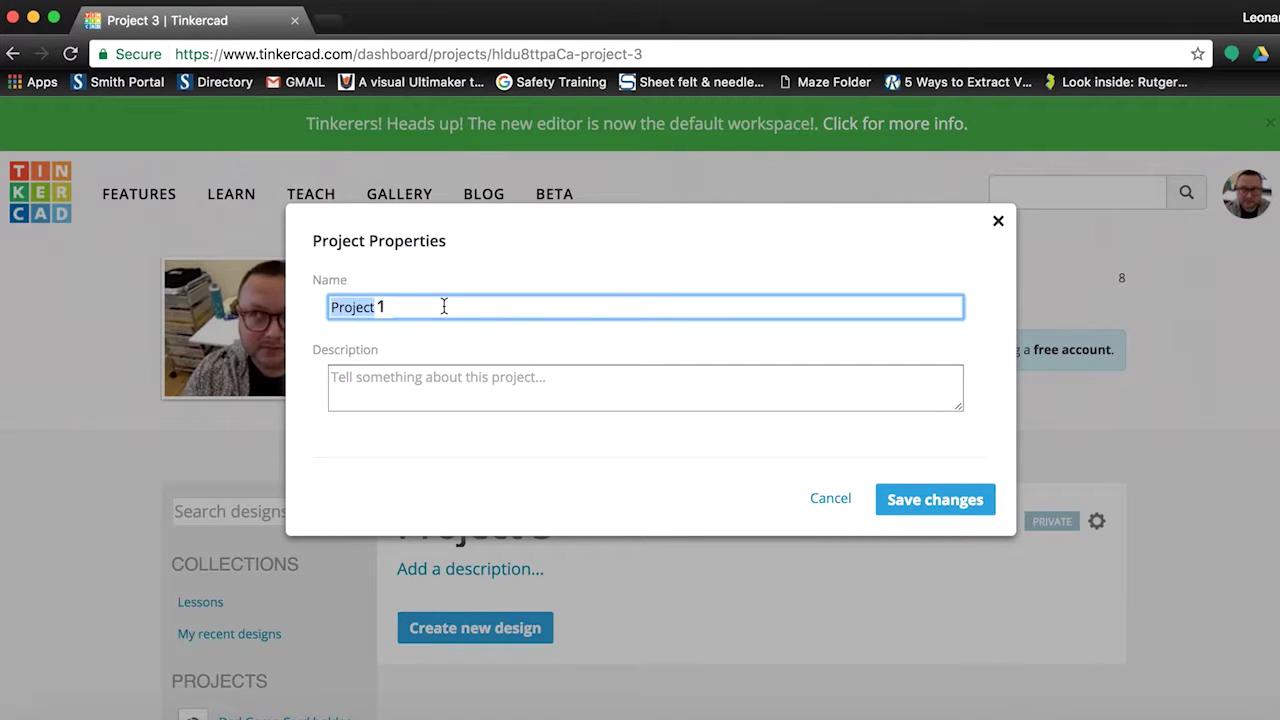
pyautogui.press('super+a')
pyautogui.write('Robot')
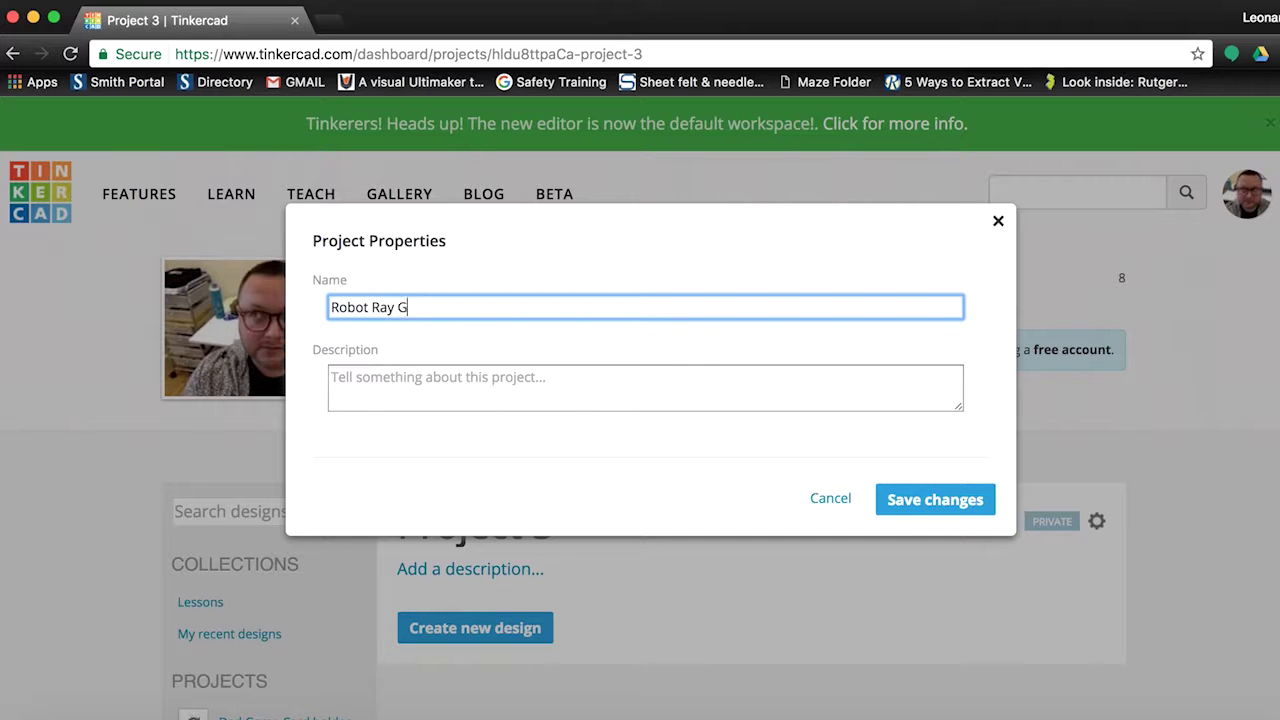
pyautogui.click(962, 504)
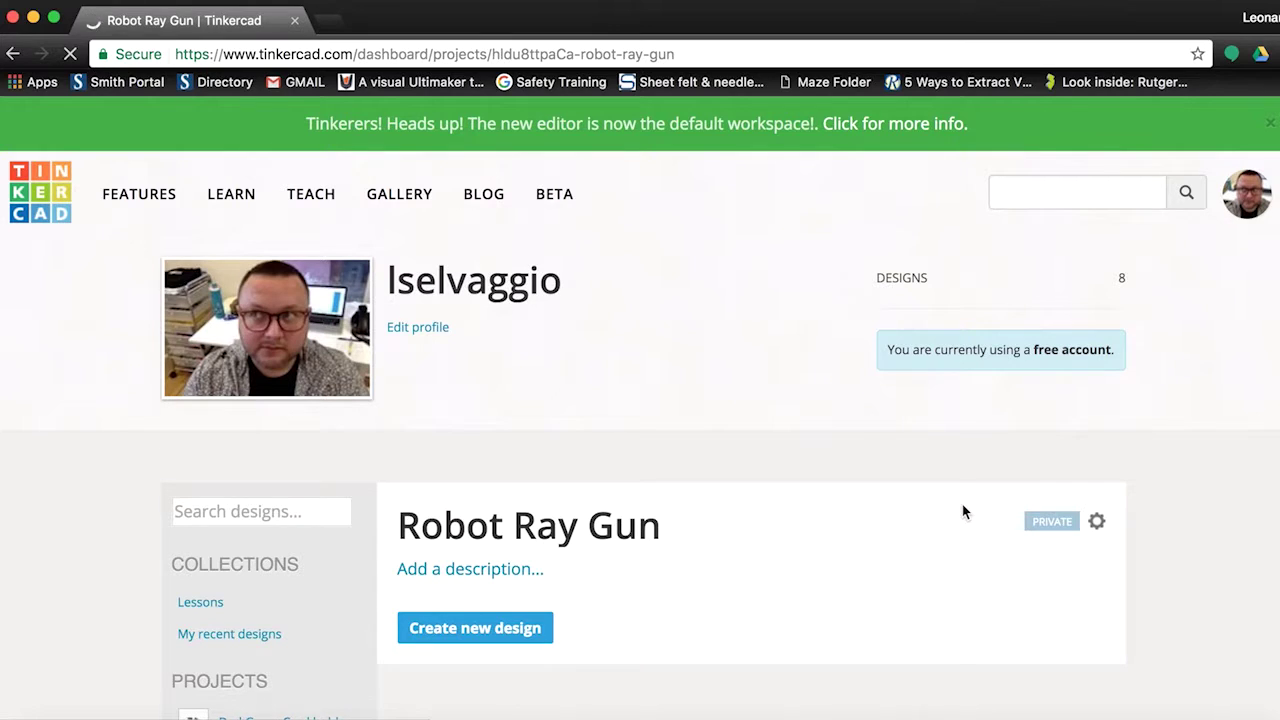
# Start a new design and drag a Pyramid from Basic Shapes onto the workplane centre
pyautogui.click(523, 628)
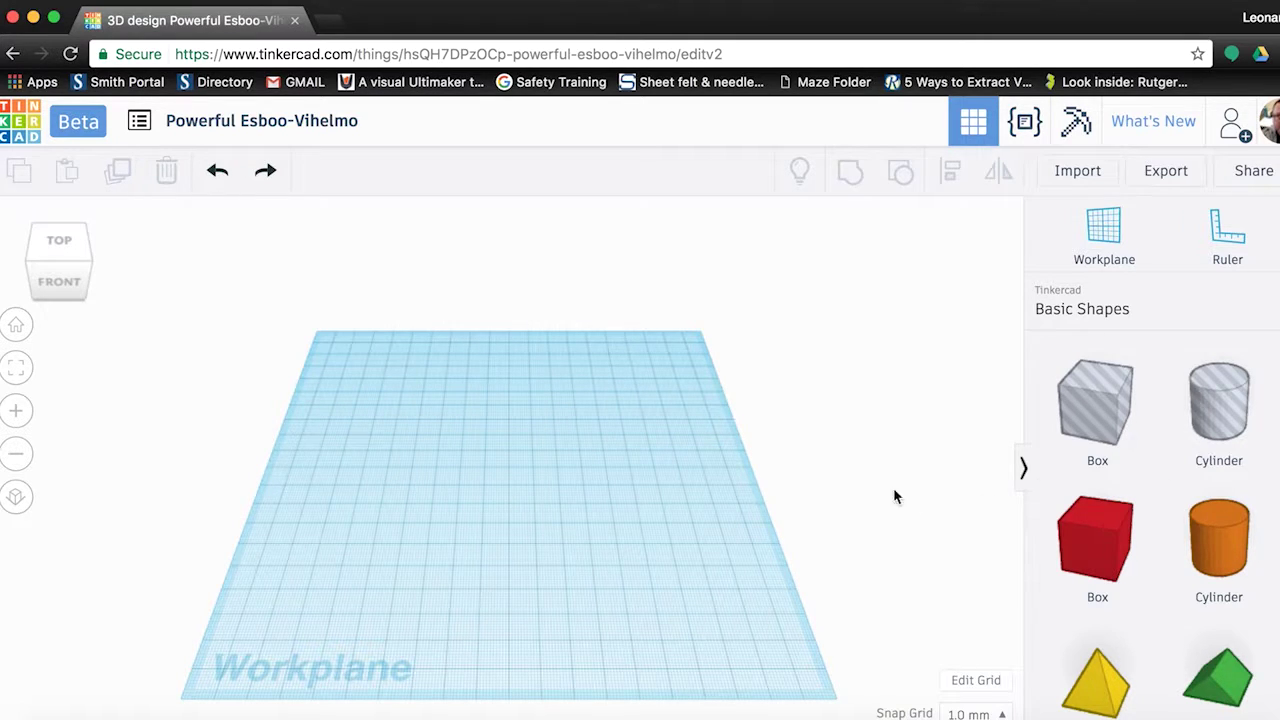
pyautogui.scroll(-1, 1080, 535)
pyautogui.scroll(-2, 1080, 537)
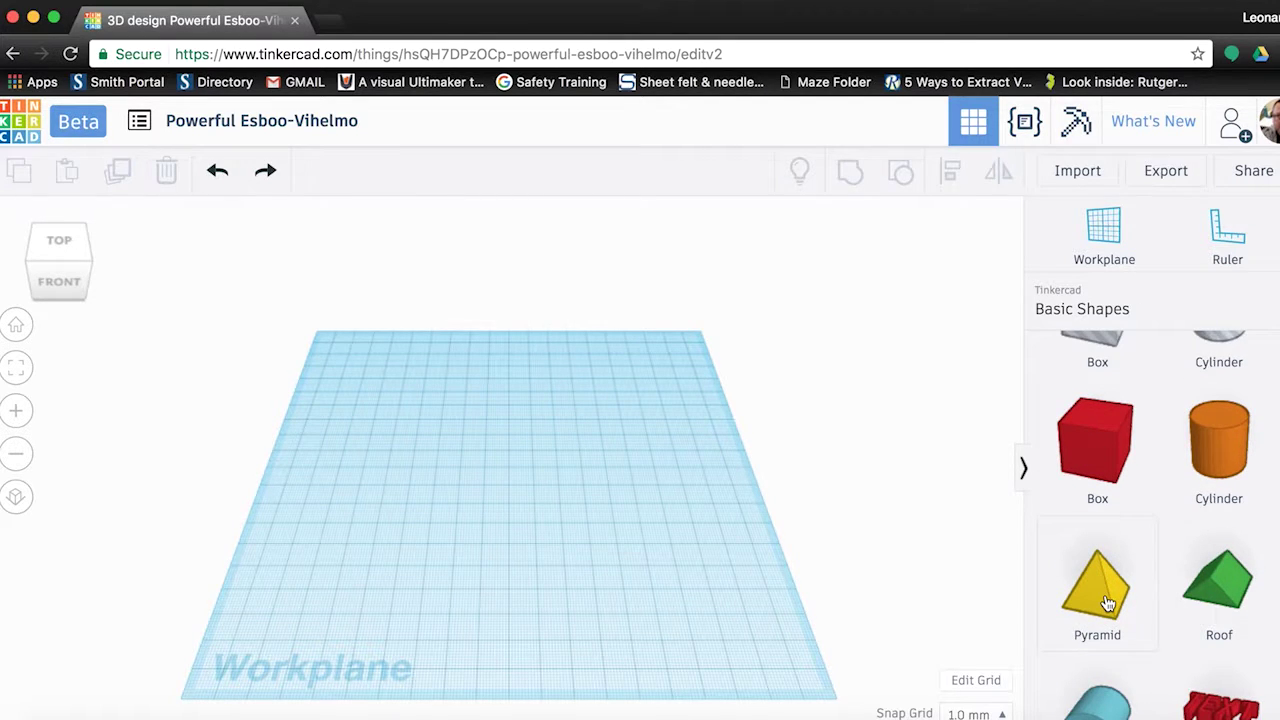
pyautogui.moveTo(1108, 604); pyautogui.dragTo(490, 490)
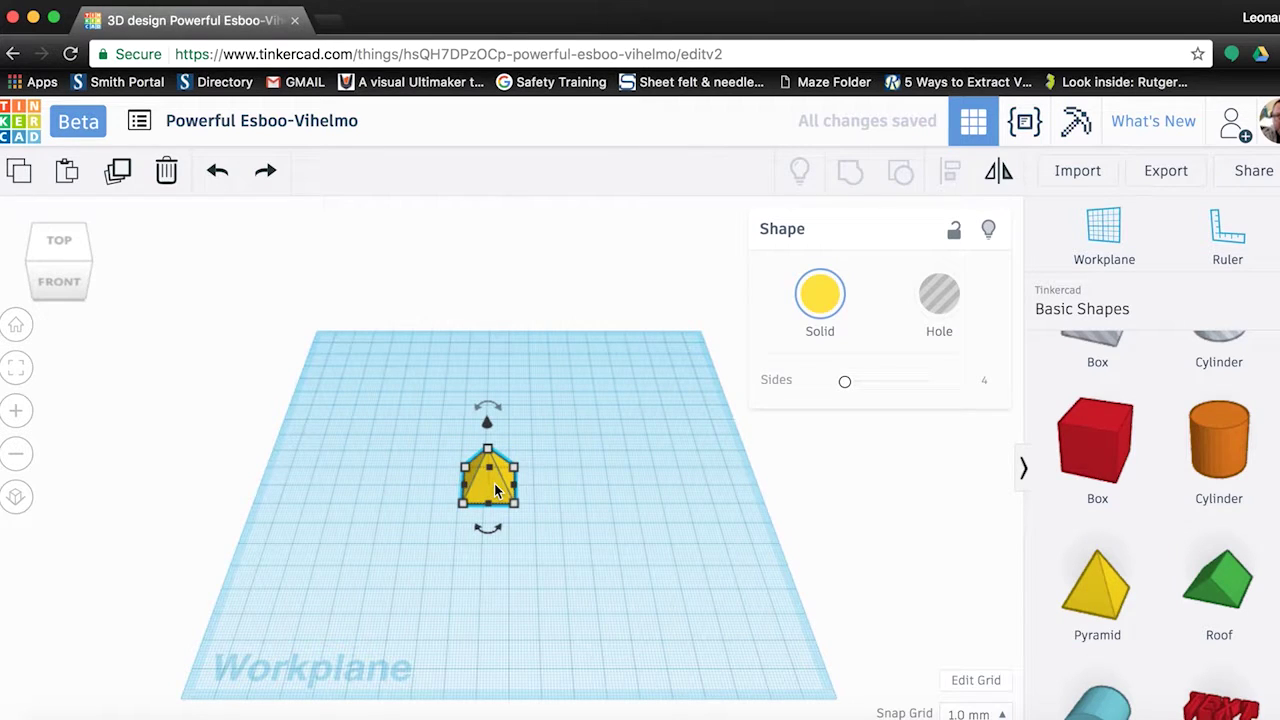
pyautogui.scroll(2, 494, 483)
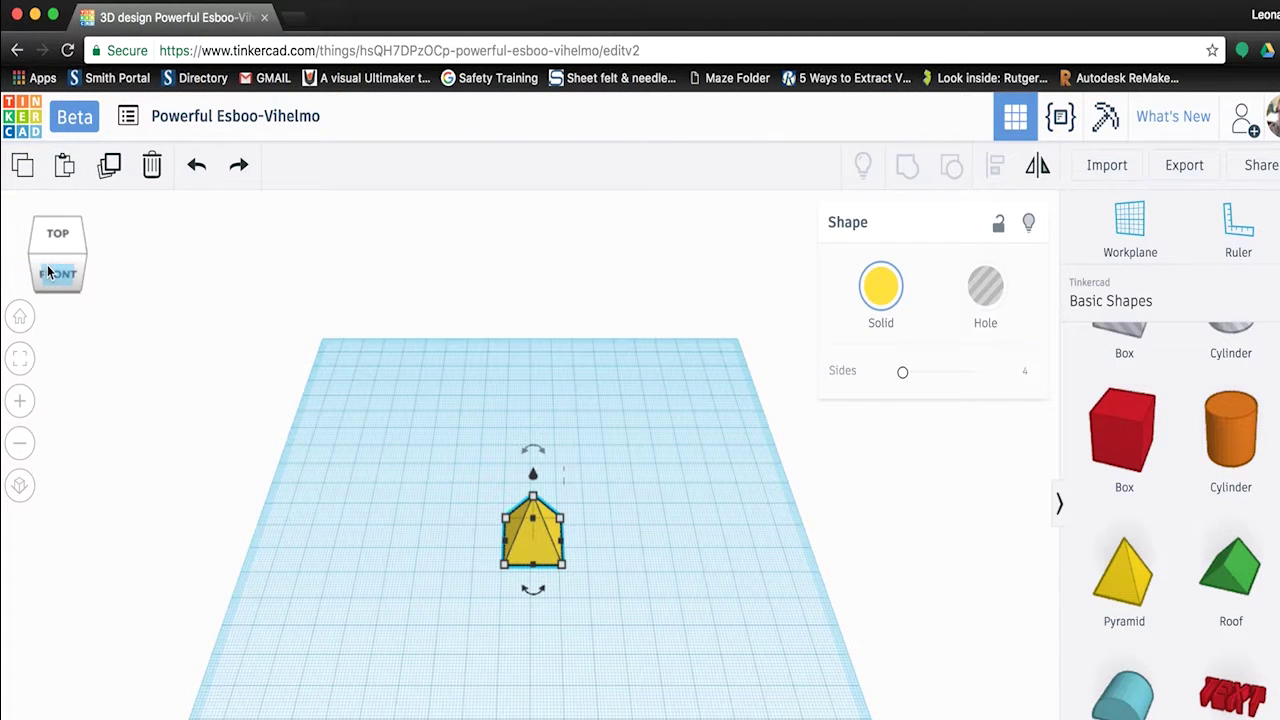
# Check the pyramid from the view cube's Front, Left and Top faces, ending on Front
pyautogui.click(47, 265)
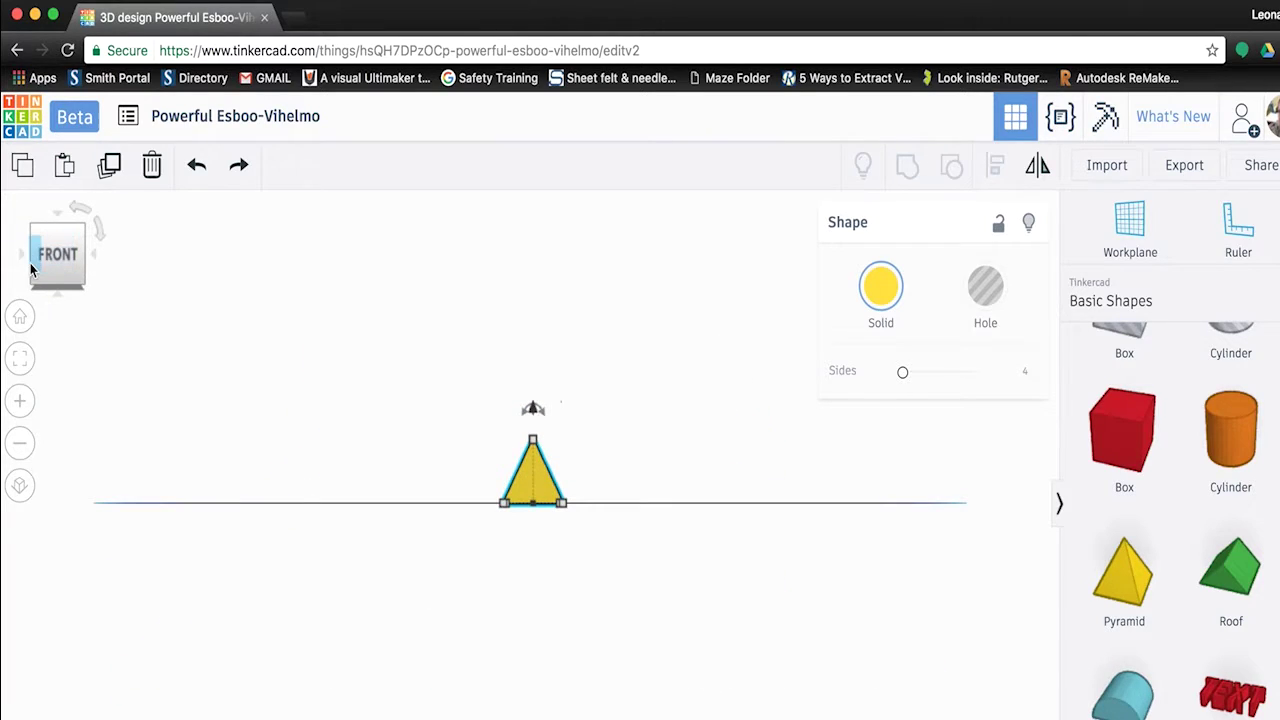
pyautogui.click(22, 260)
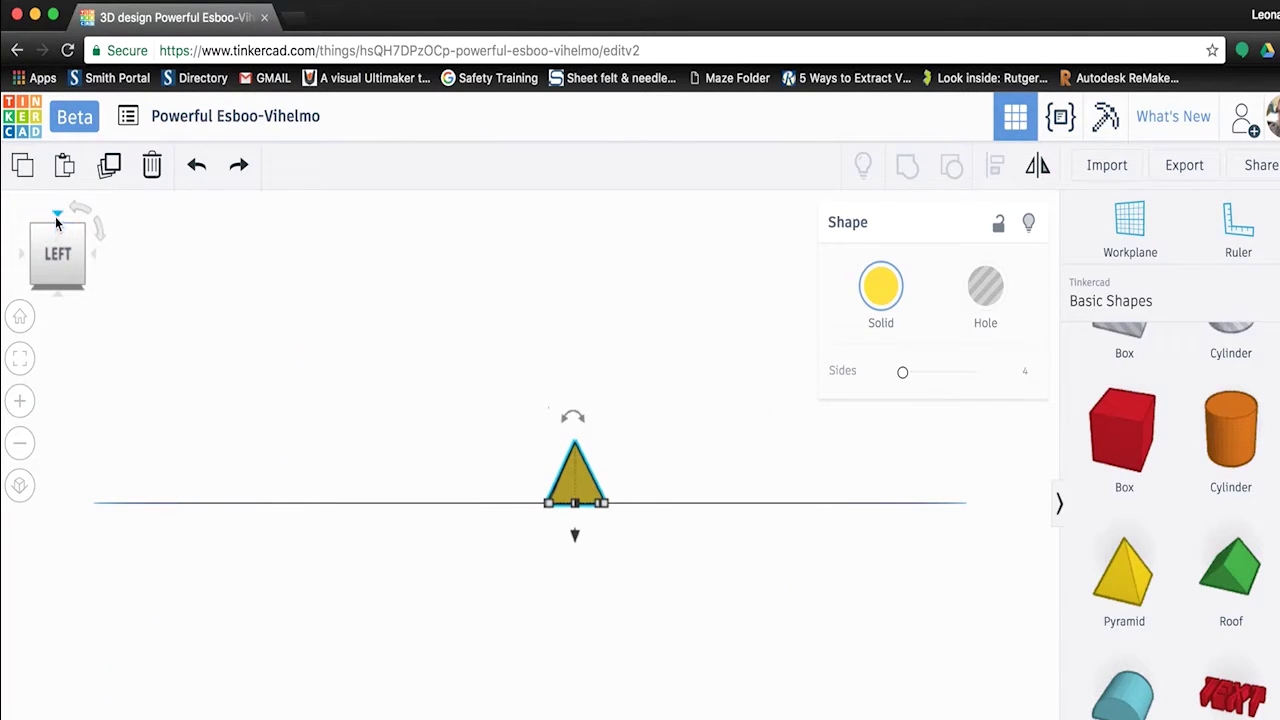
pyautogui.click(56, 214)
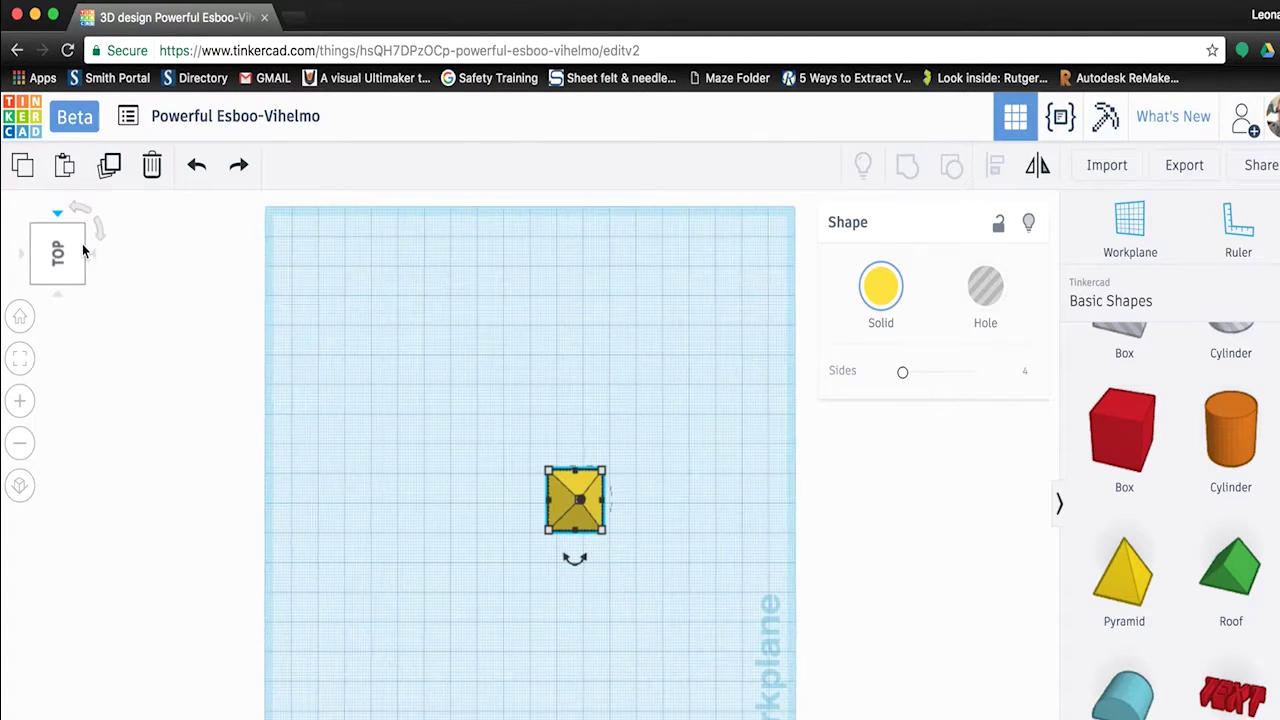
pyautogui.click(91, 257)
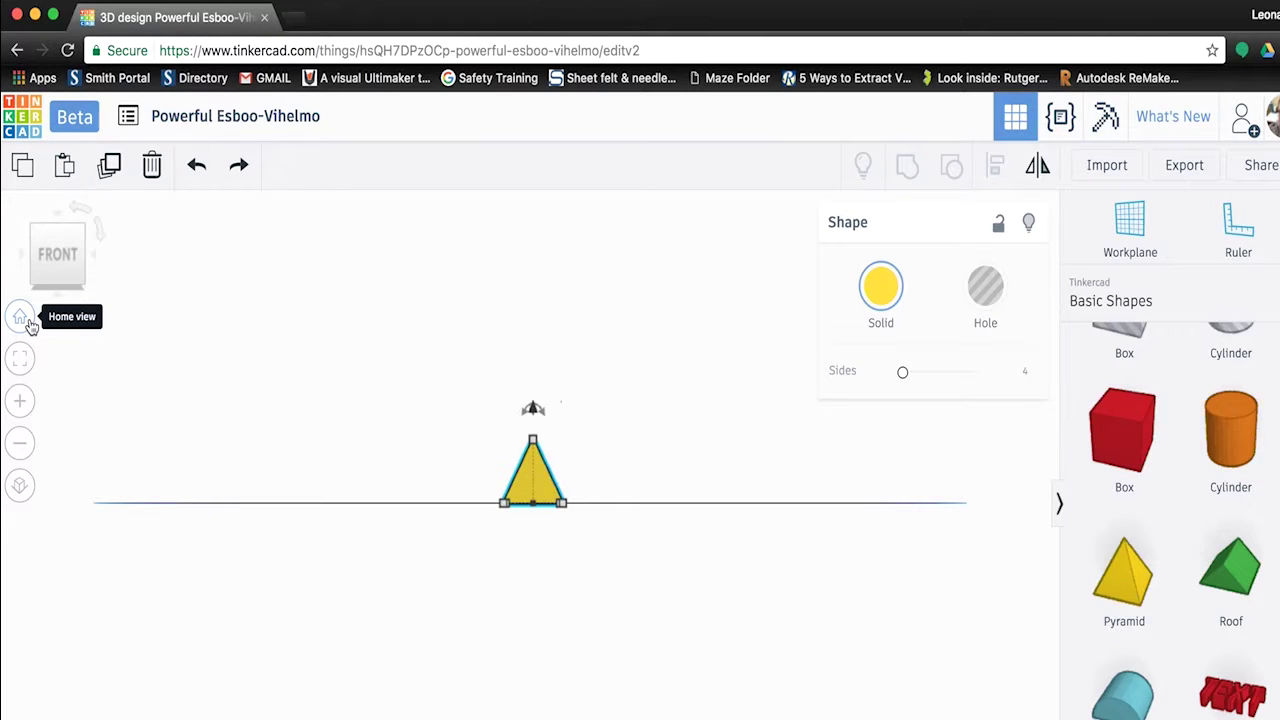
# Return to Home view, deselect the pyramid, and orbit to an oblique right-side angle
pyautogui.click(30, 324)
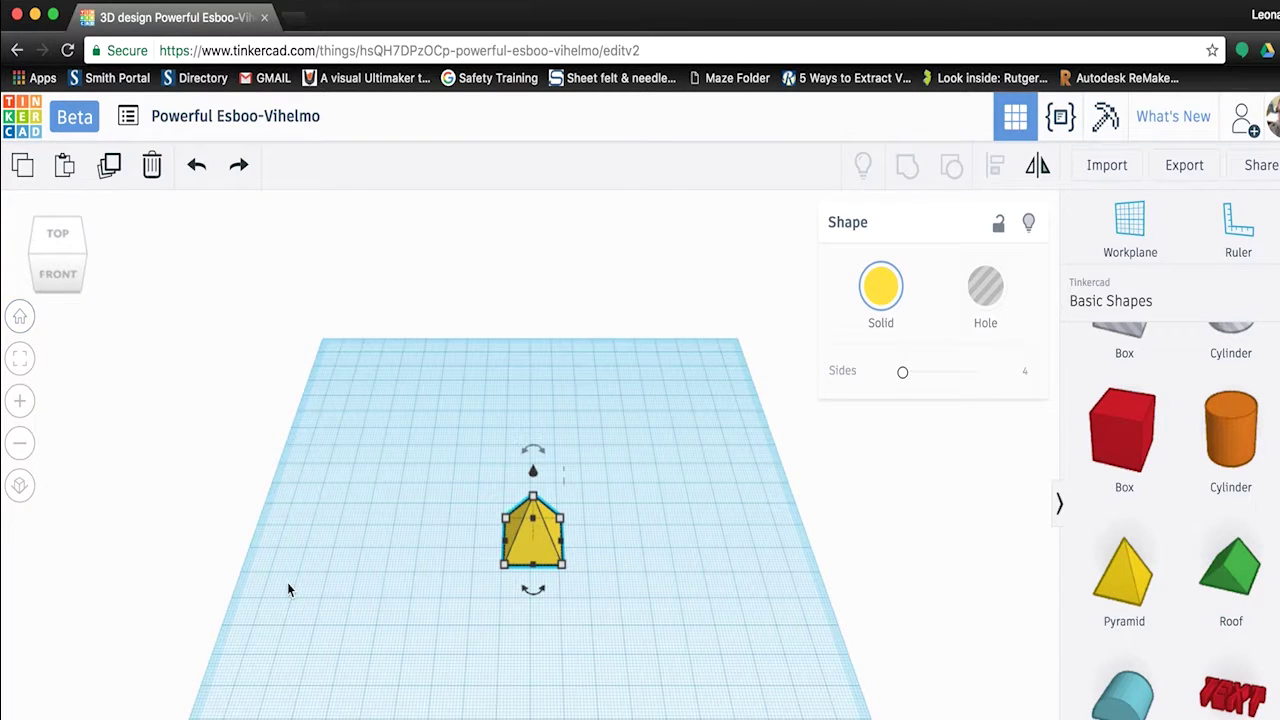
pyautogui.click(464, 588)
pyautogui.moveTo(471, 600)
pyautogui.mouseDown(button='right')
pyautogui.moveTo(532, 626)
pyautogui.moveTo(573, 621)
pyautogui.moveTo(657, 571)
pyautogui.moveTo(486, 617)
pyautogui.mouseUp(button='right')
pyautogui.keyDown('ctrl'); pyautogui.moveTo(493, 613); pyautogui.dragTo(405, 613); pyautogui.keyUp('ctrl')
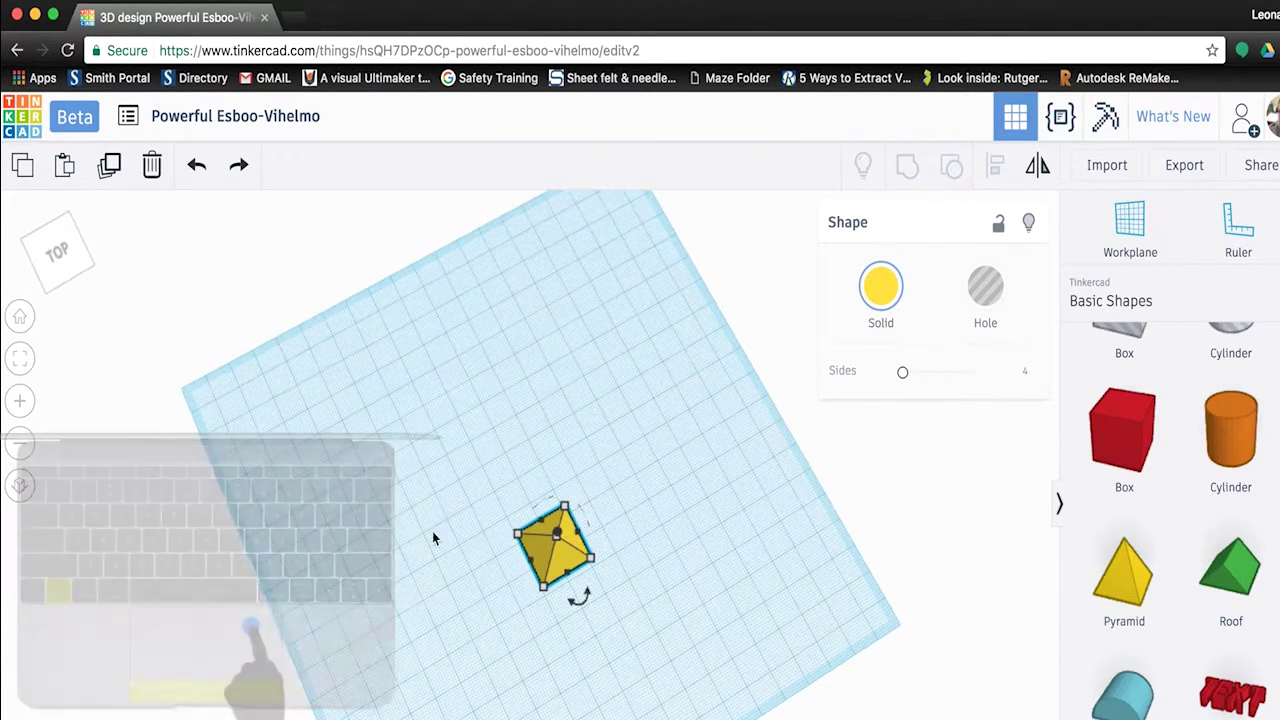
pyautogui.keyDown('ctrl'); pyautogui.moveTo(449, 510); pyautogui.dragTo(160, 466); pyautogui.keyUp('ctrl')
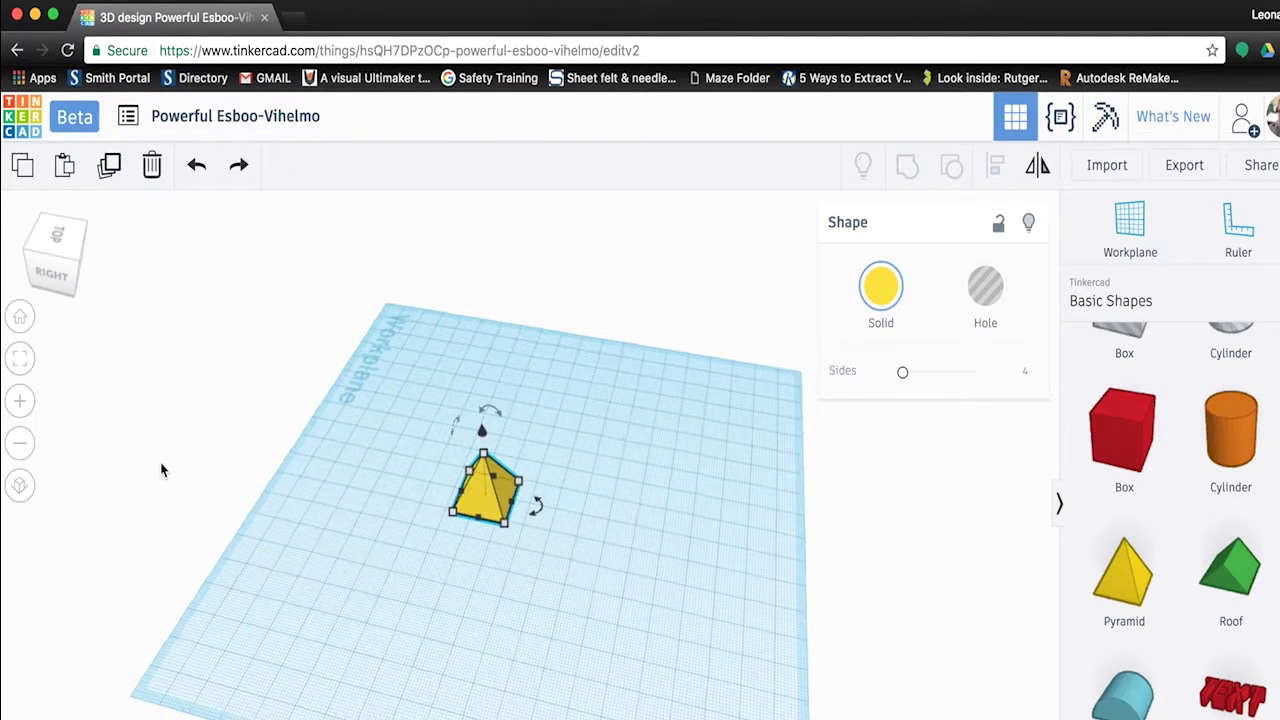
# Go to Home view and zoom in six steps on the pyramid
pyautogui.click(26, 325)
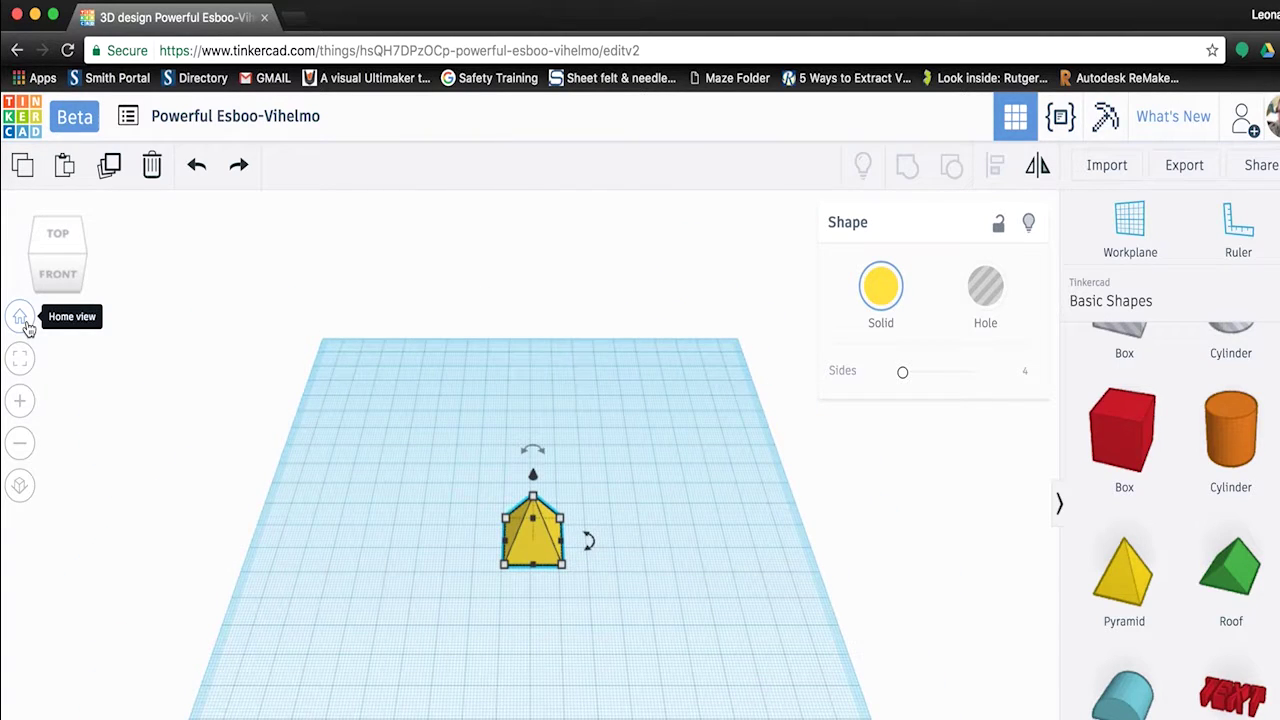
pyautogui.click(20, 401)
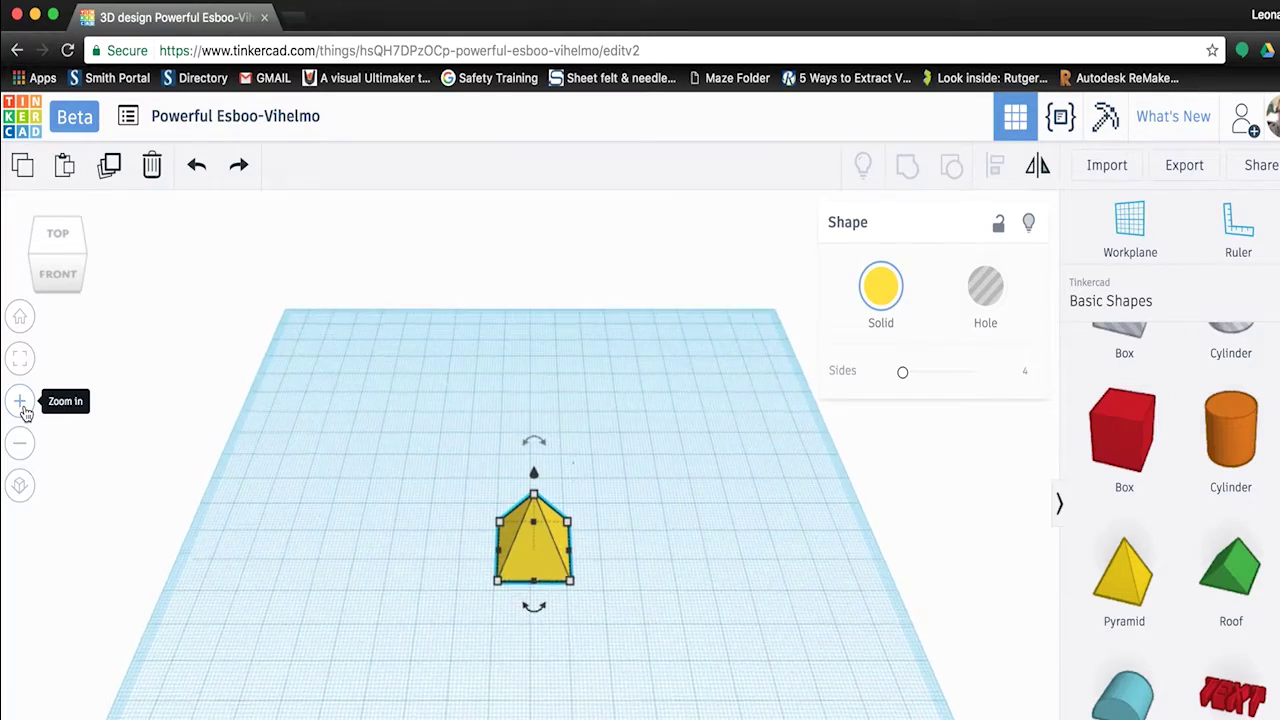
pyautogui.click(20, 401)
pyautogui.click(20, 401)
pyautogui.click(20, 401)
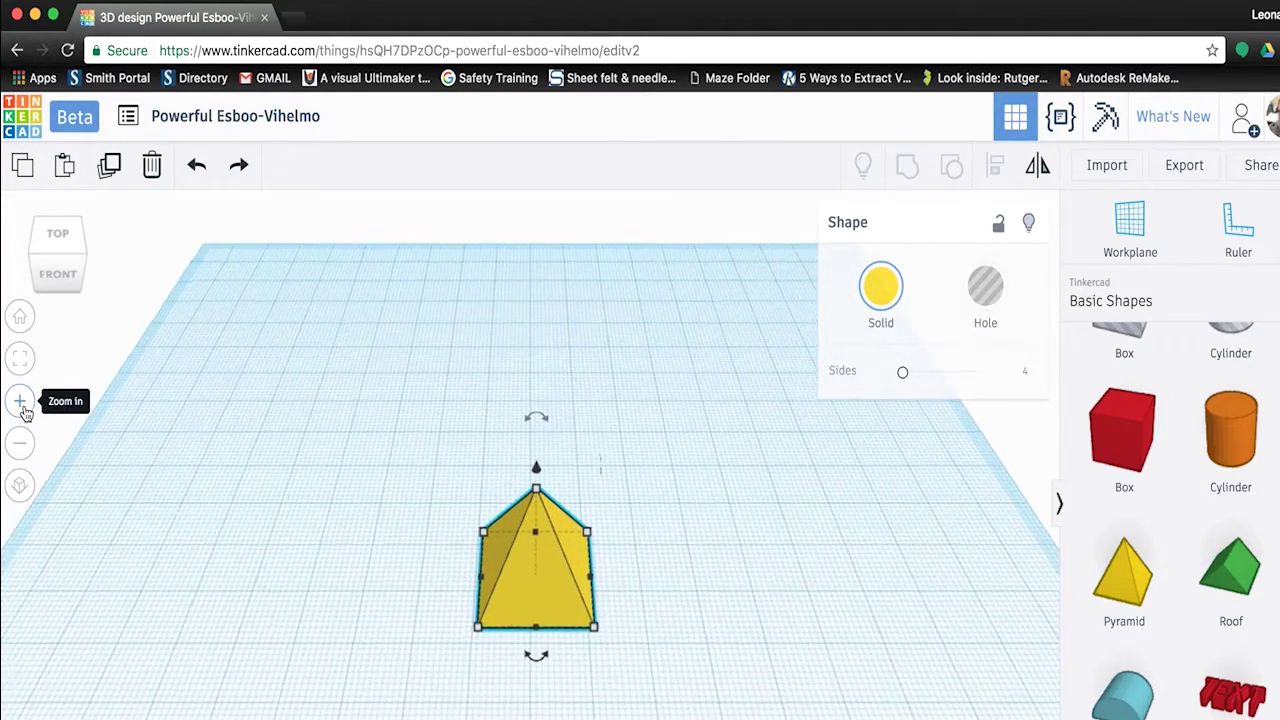
pyautogui.click(20, 401)
pyautogui.click(20, 401)
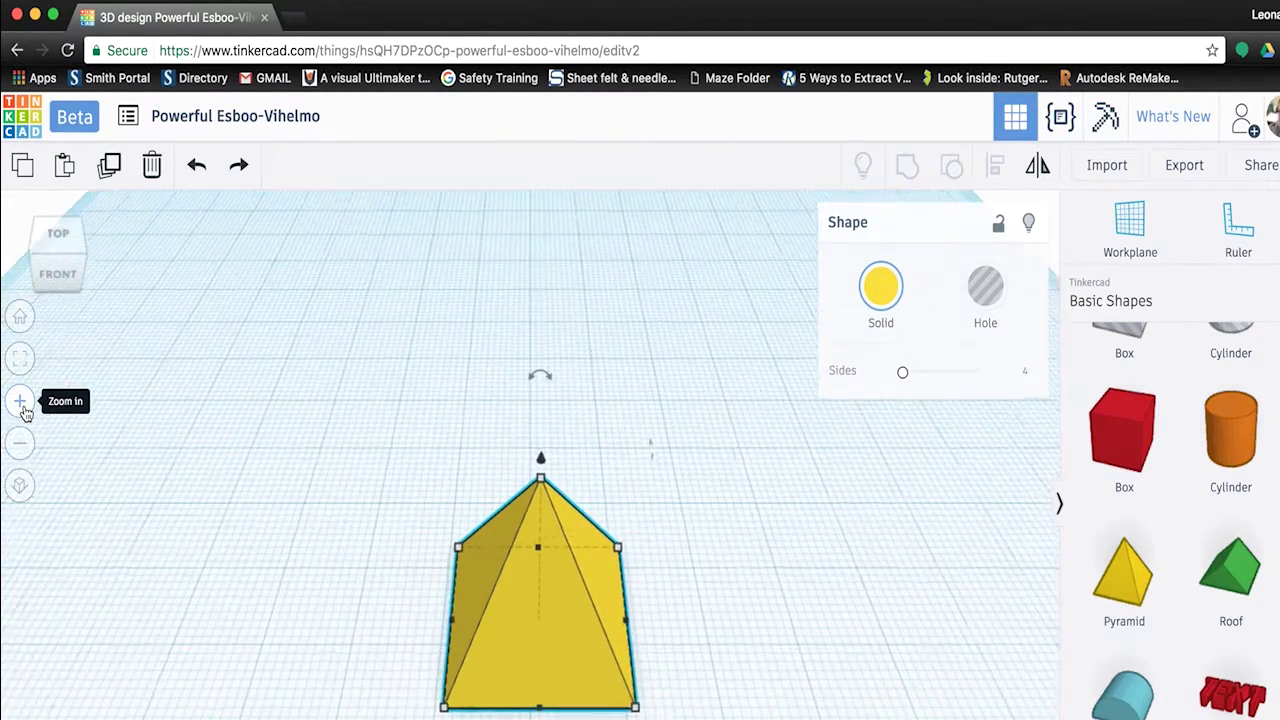
# Zoom back out to the default framing and deselect the pyramid
pyautogui.click(22, 443)
pyautogui.click(22, 443)
pyautogui.click(22, 443)
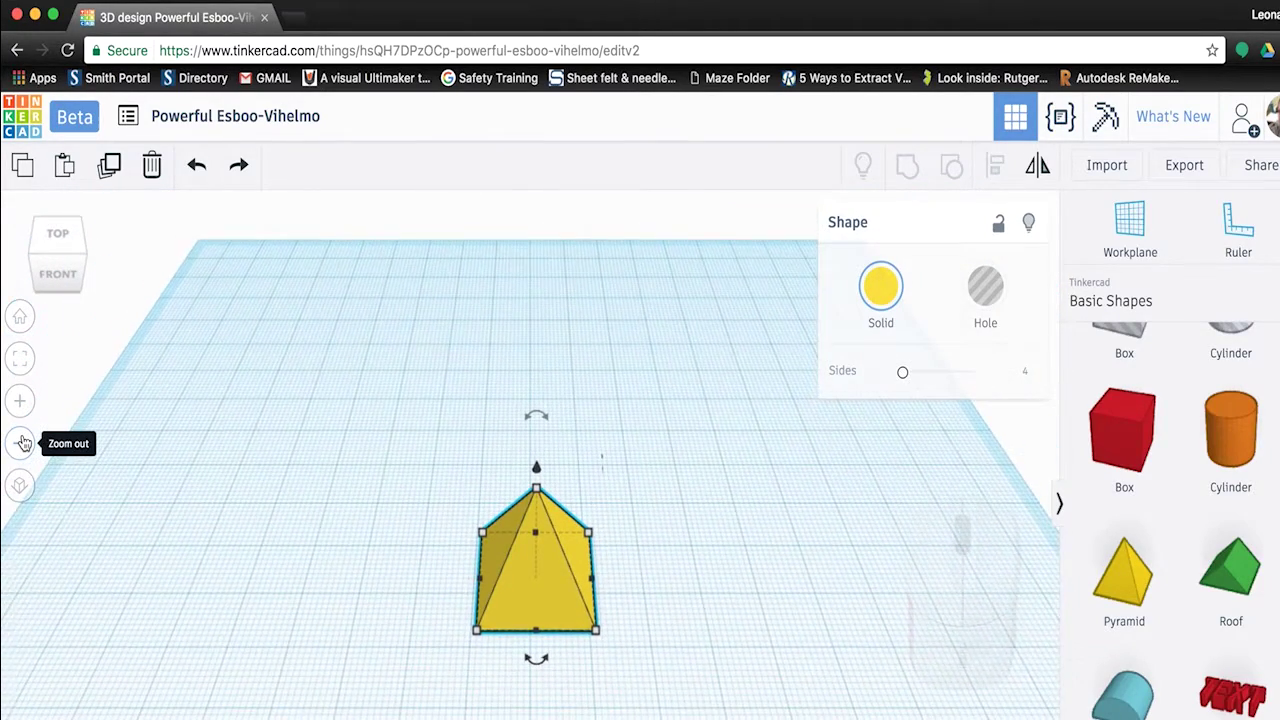
pyautogui.click(22, 443)
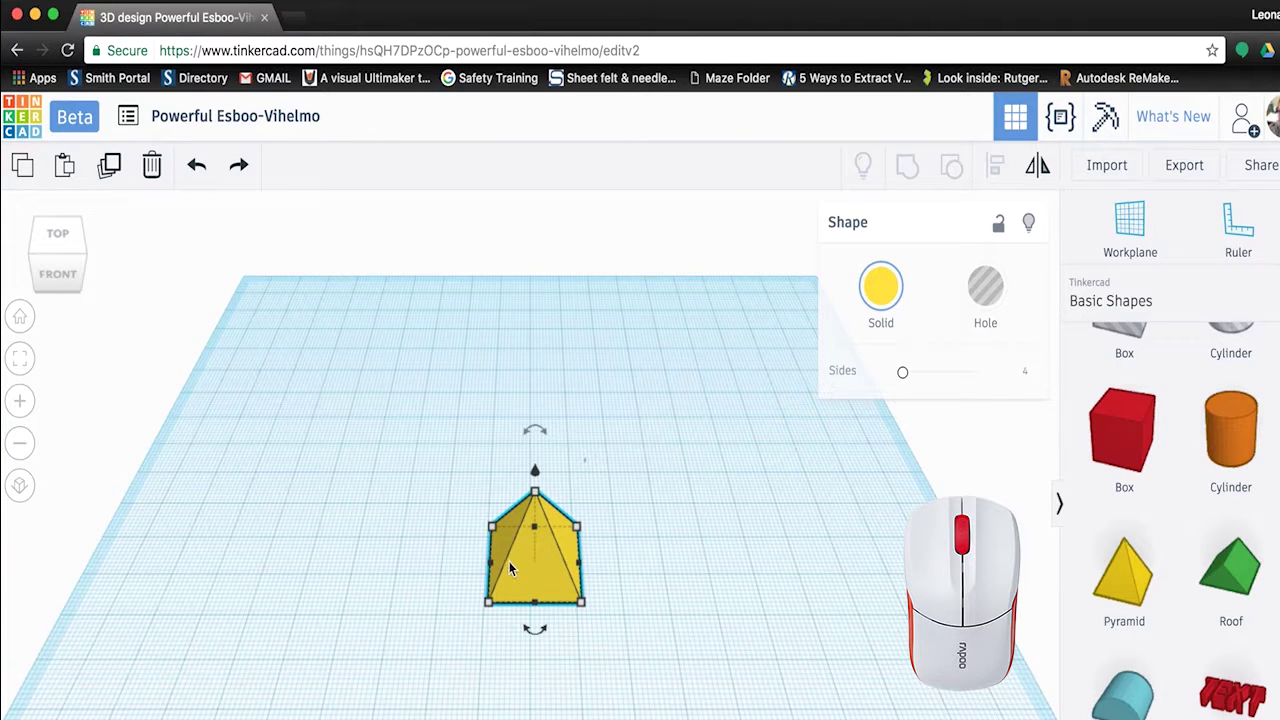
pyautogui.press('-')
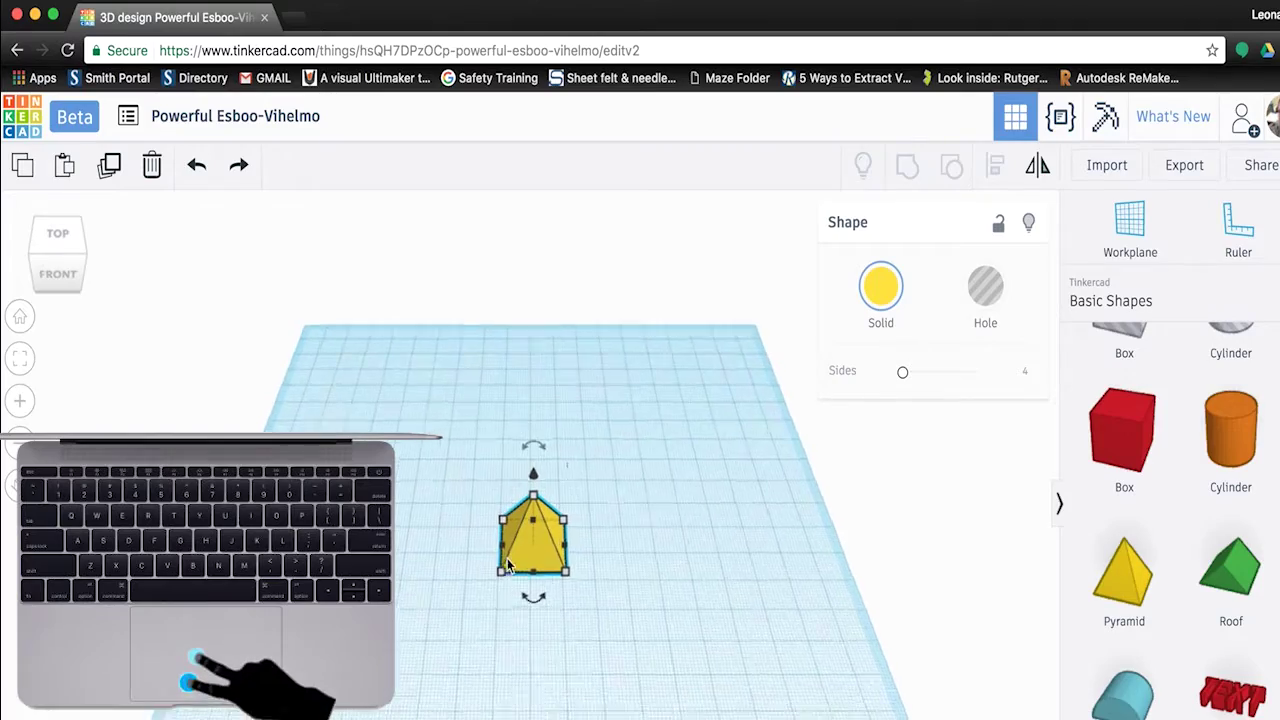
pyautogui.scroll(5, 507, 558)
pyautogui.scroll(-5, 507, 558)
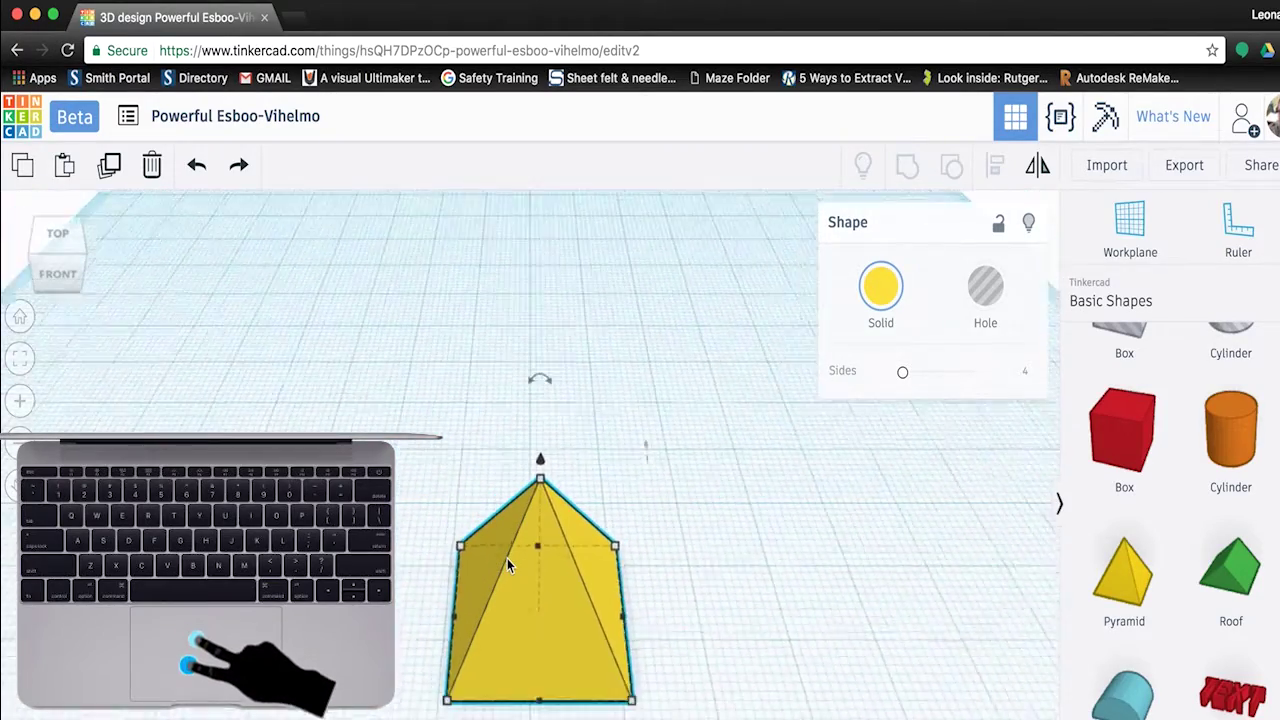
pyautogui.scroll(-5, 507, 558)
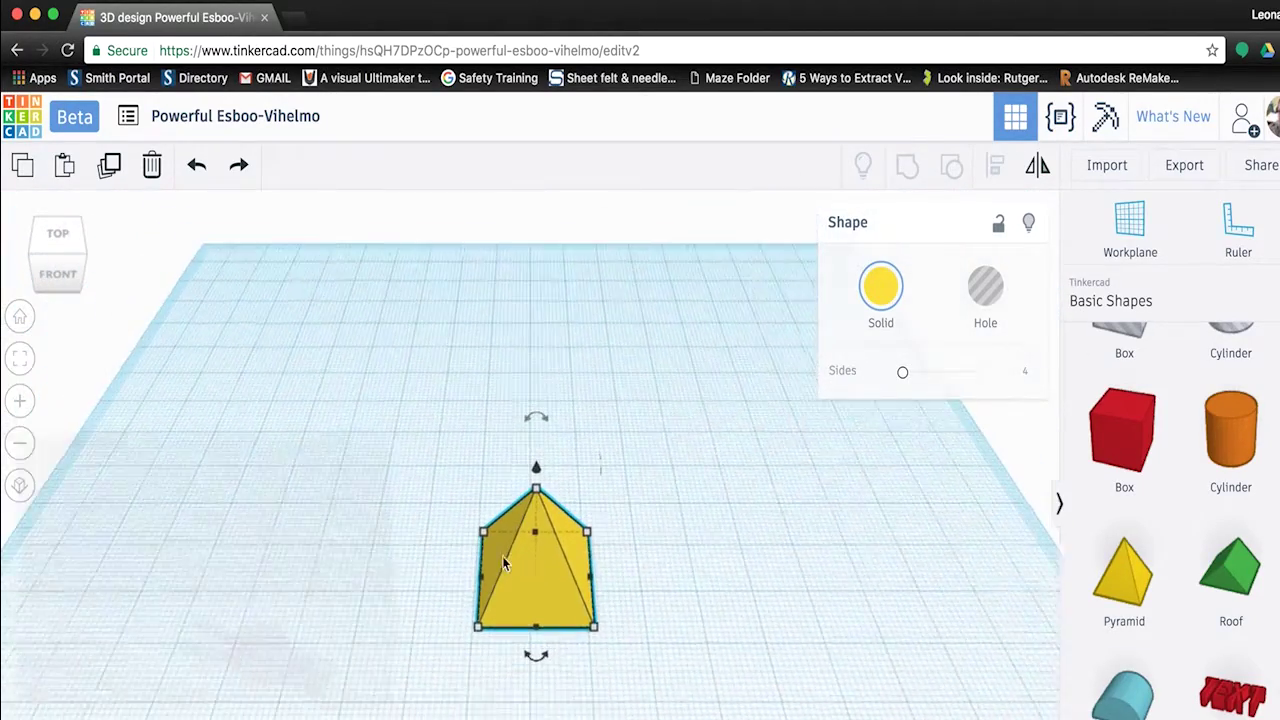
pyautogui.click(443, 560)
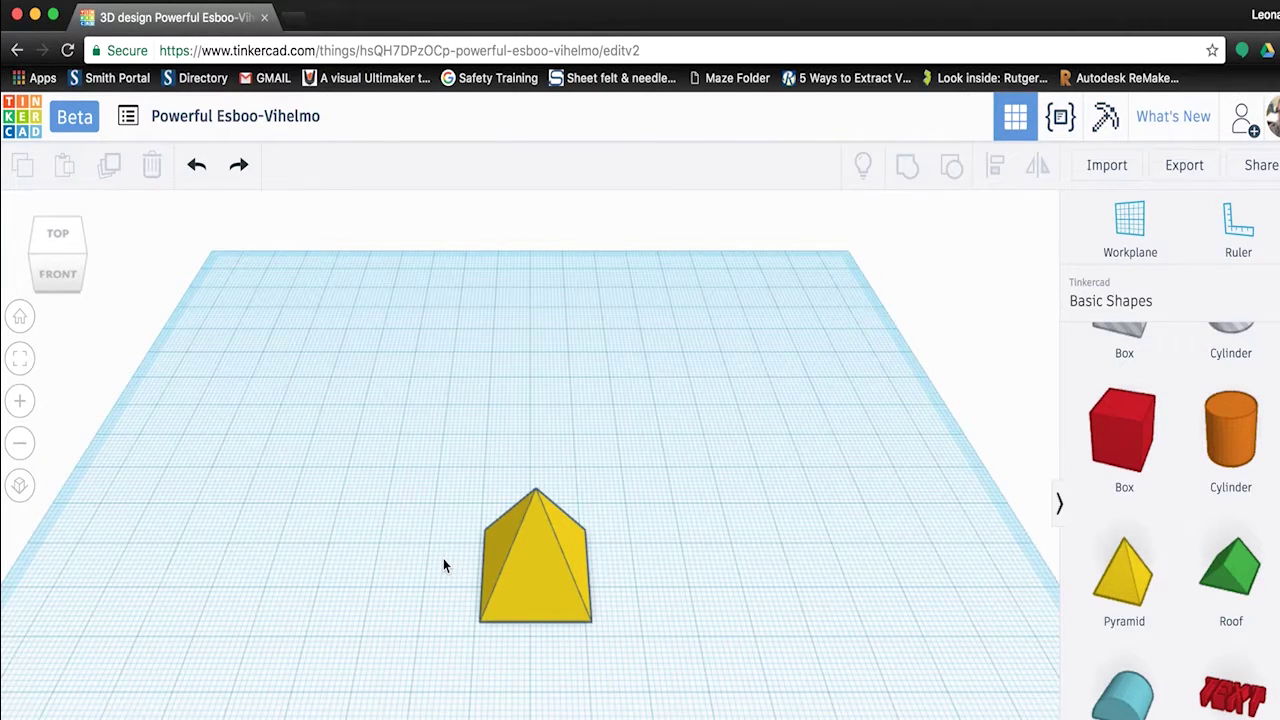
# Select the pyramid, orbit to a front-left view, and grab its top rotation arrow
pyautogui.click(534, 578)
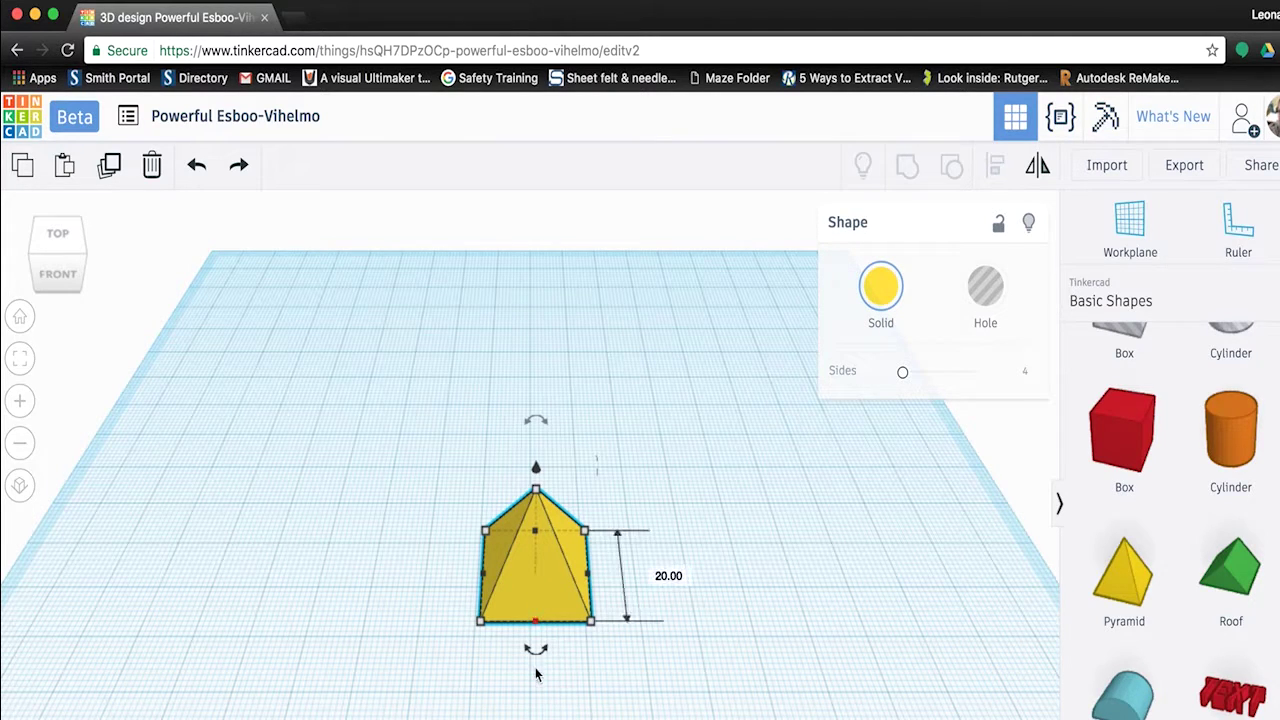
pyautogui.moveTo(556, 698); pyautogui.dragTo(655, 652, button='right')
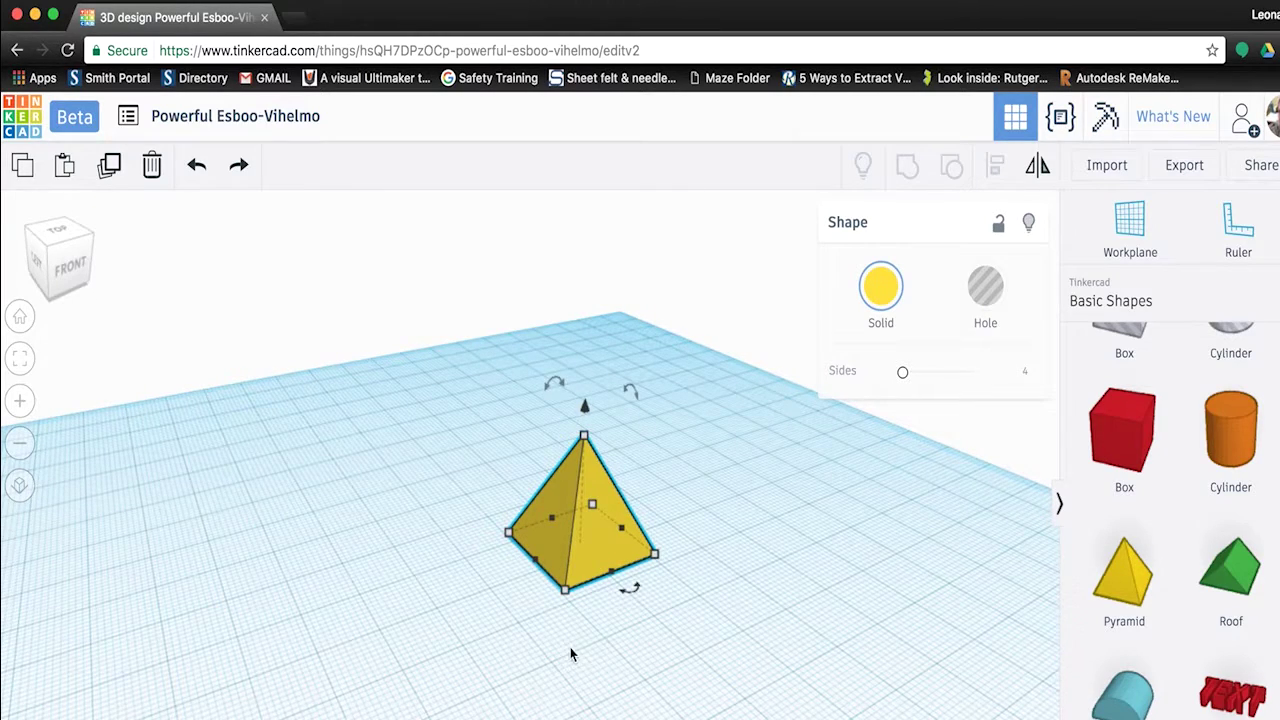
pyautogui.moveTo(578, 665); pyautogui.dragTo(604, 656, button='right')
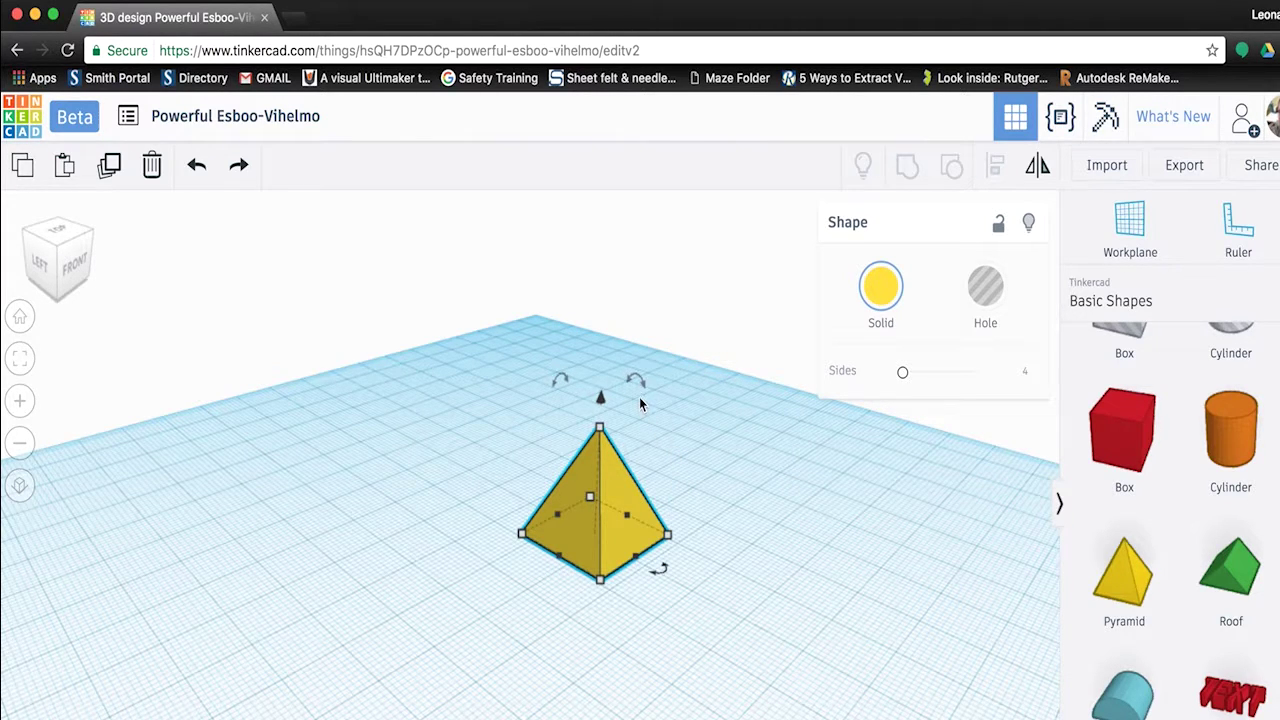
pyautogui.moveTo(639, 396); pyautogui.dragTo(641, 395)
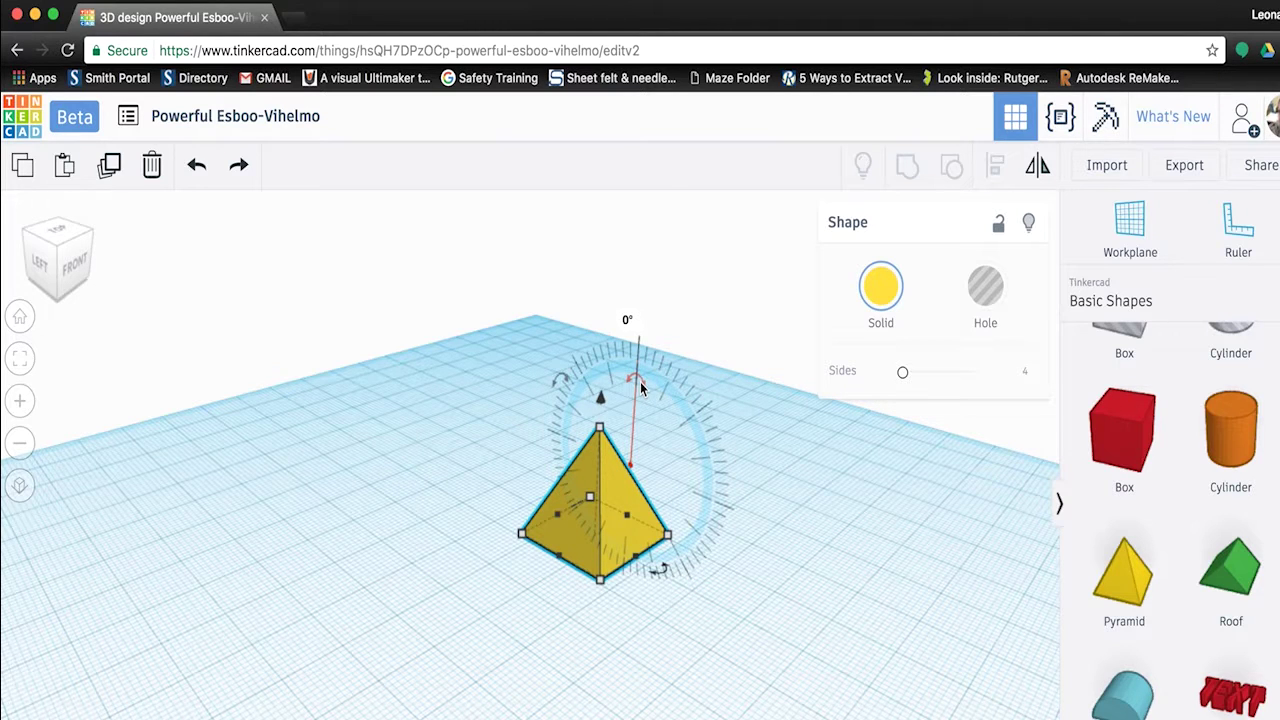
# Drag the rotation arrow to tip the pyramid about 85–90° onto its side
pyautogui.moveTo(640, 382); pyautogui.dragTo(676, 487)
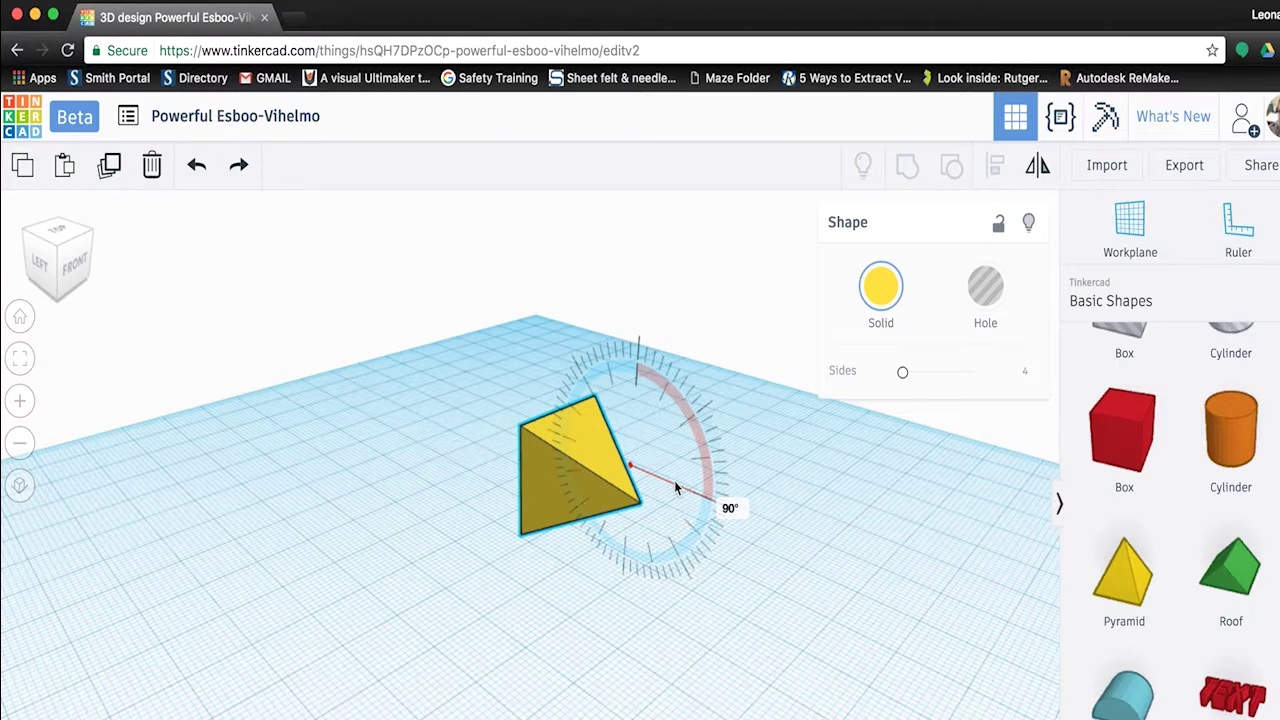
pyautogui.moveTo(677, 488); pyautogui.dragTo(734, 349)
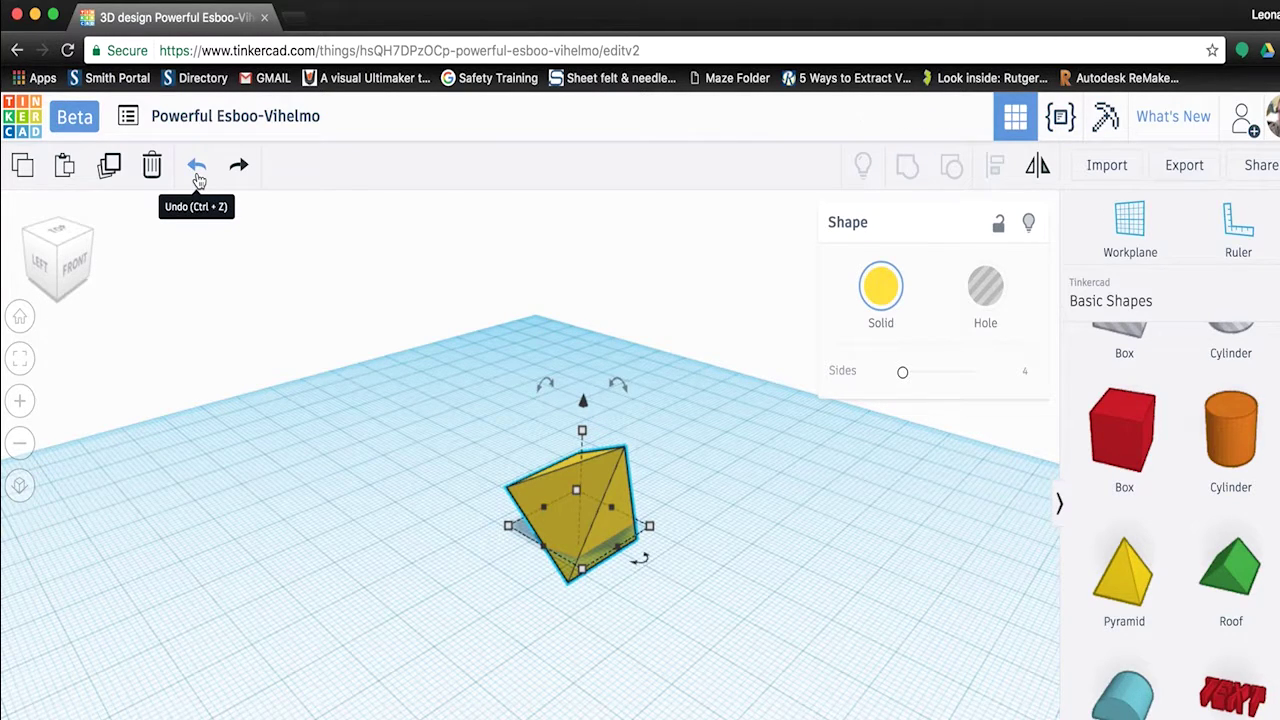
# Undo the pyramid's tilt, redo it once, then undo it again so the pyramid stands upright
pyautogui.click(197, 168)
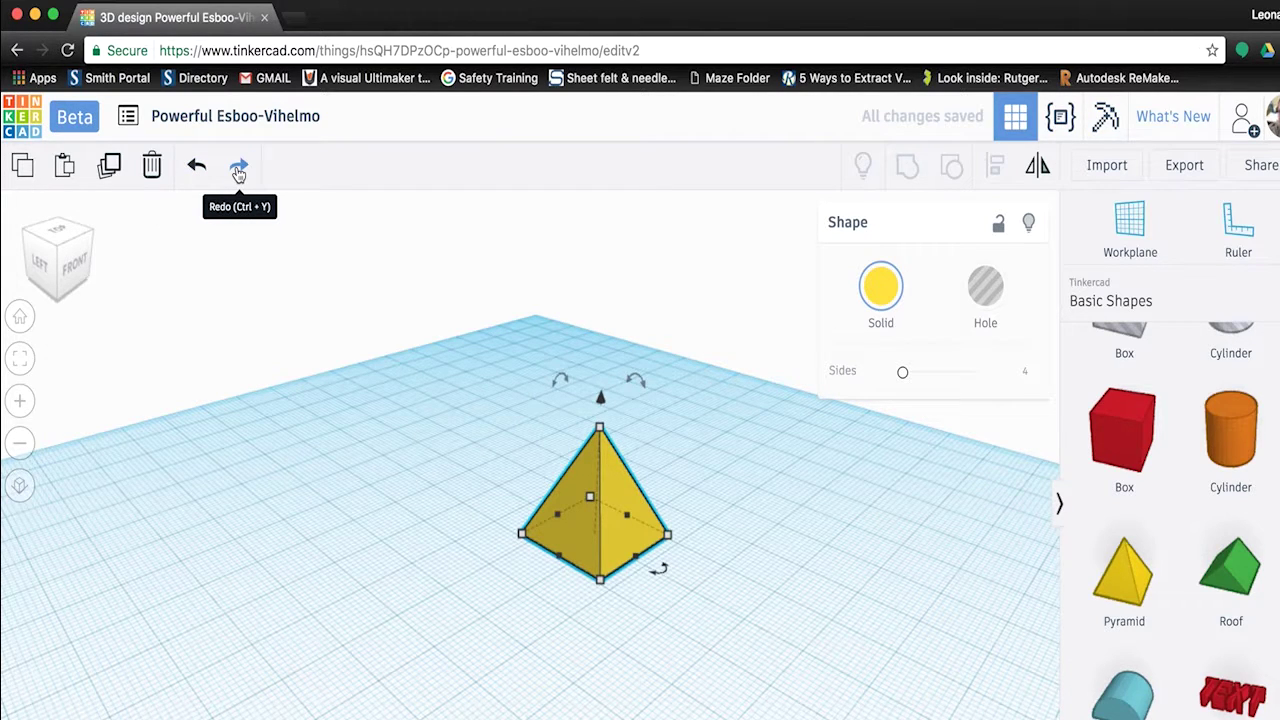
pyautogui.click(239, 173)
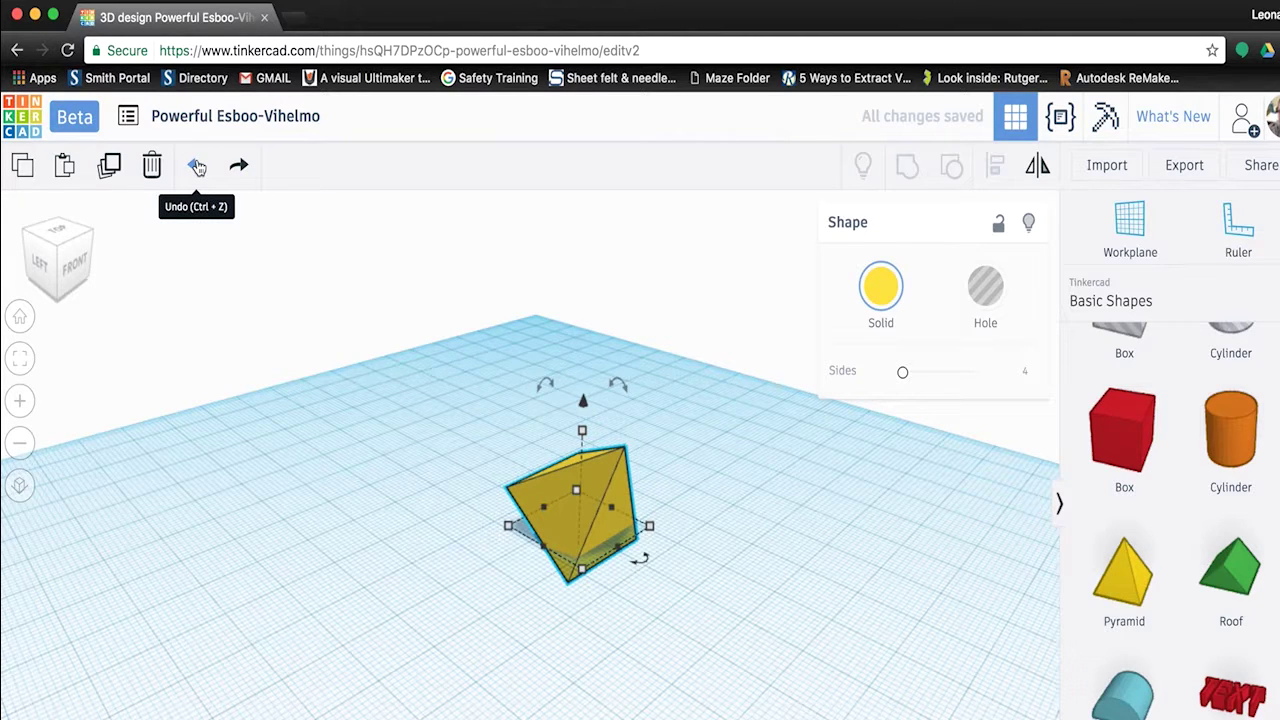
pyautogui.click(197, 168)
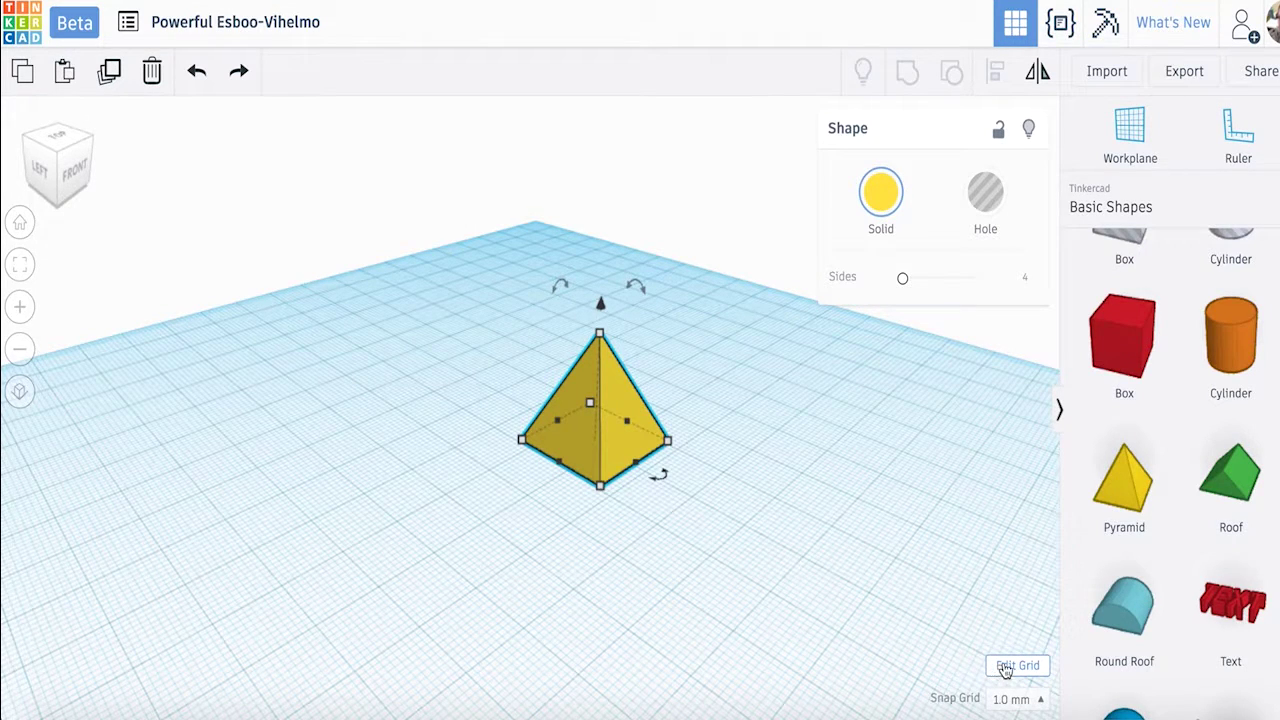
# Switch the workplane grid units to Inches, giving a 7.87 × 7.87 in grid with 1/8 in snap
pyautogui.click(1012, 668)
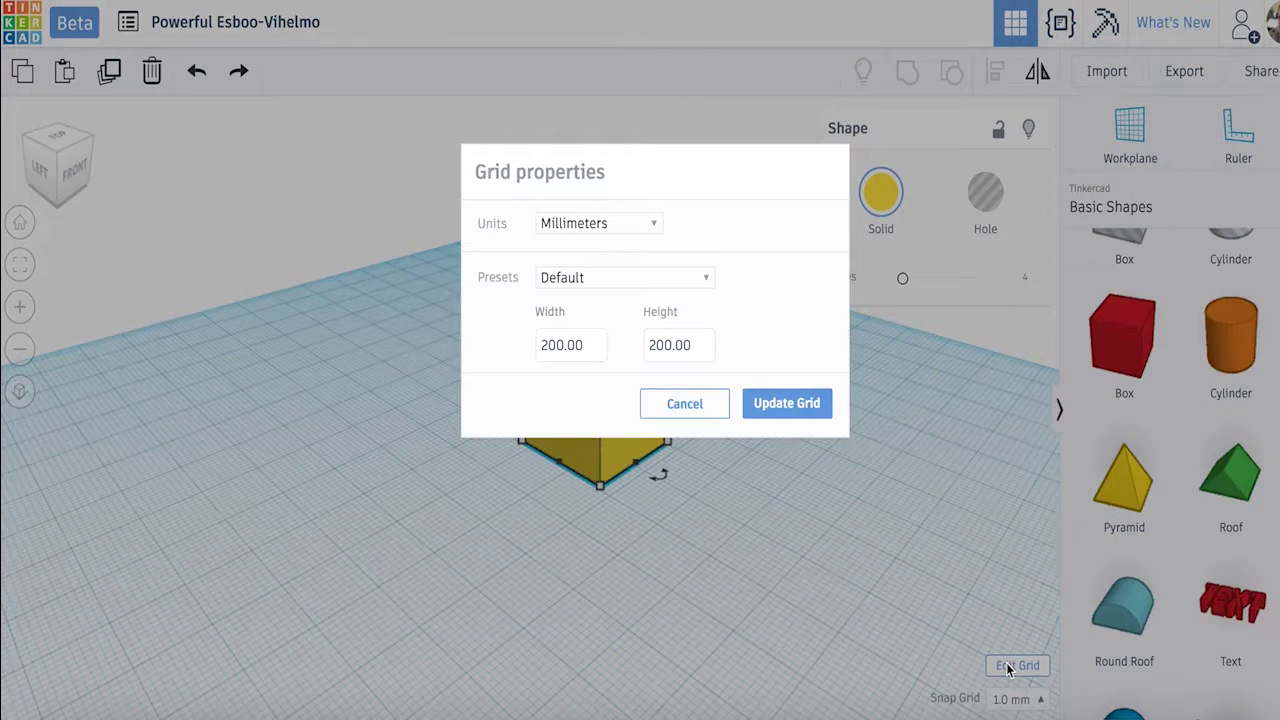
pyautogui.click(653, 228)
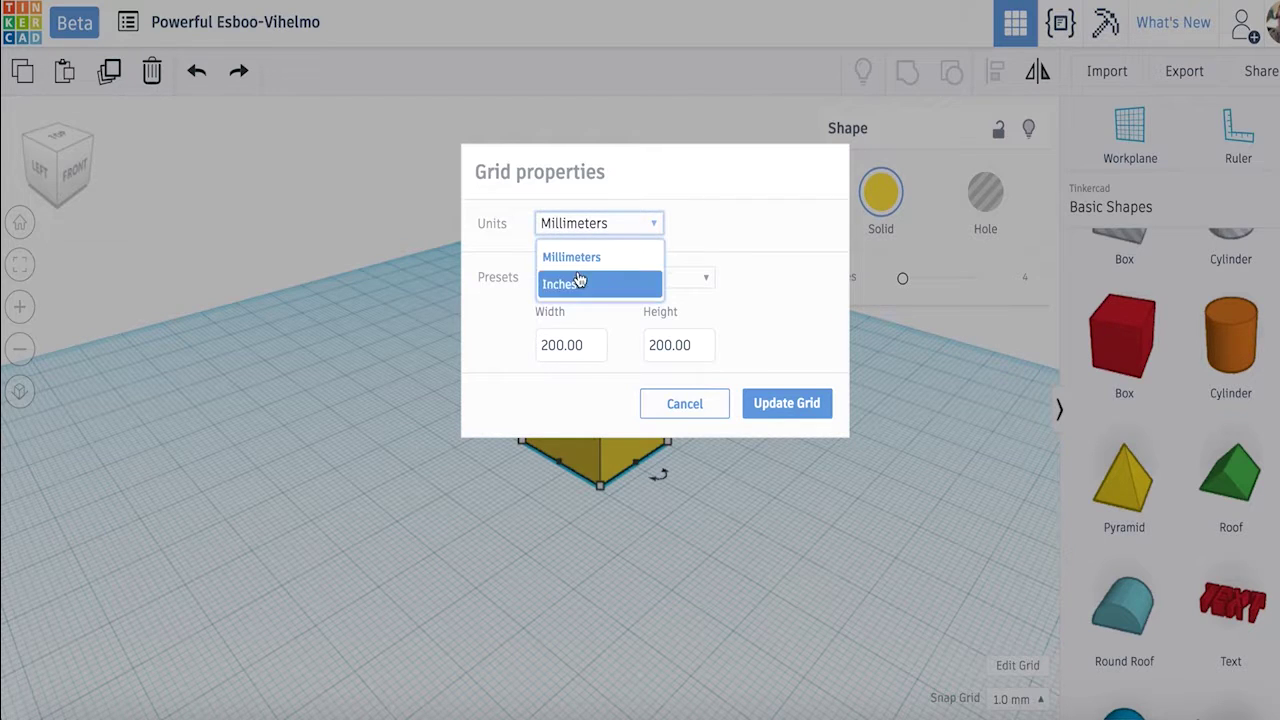
pyautogui.click(577, 284)
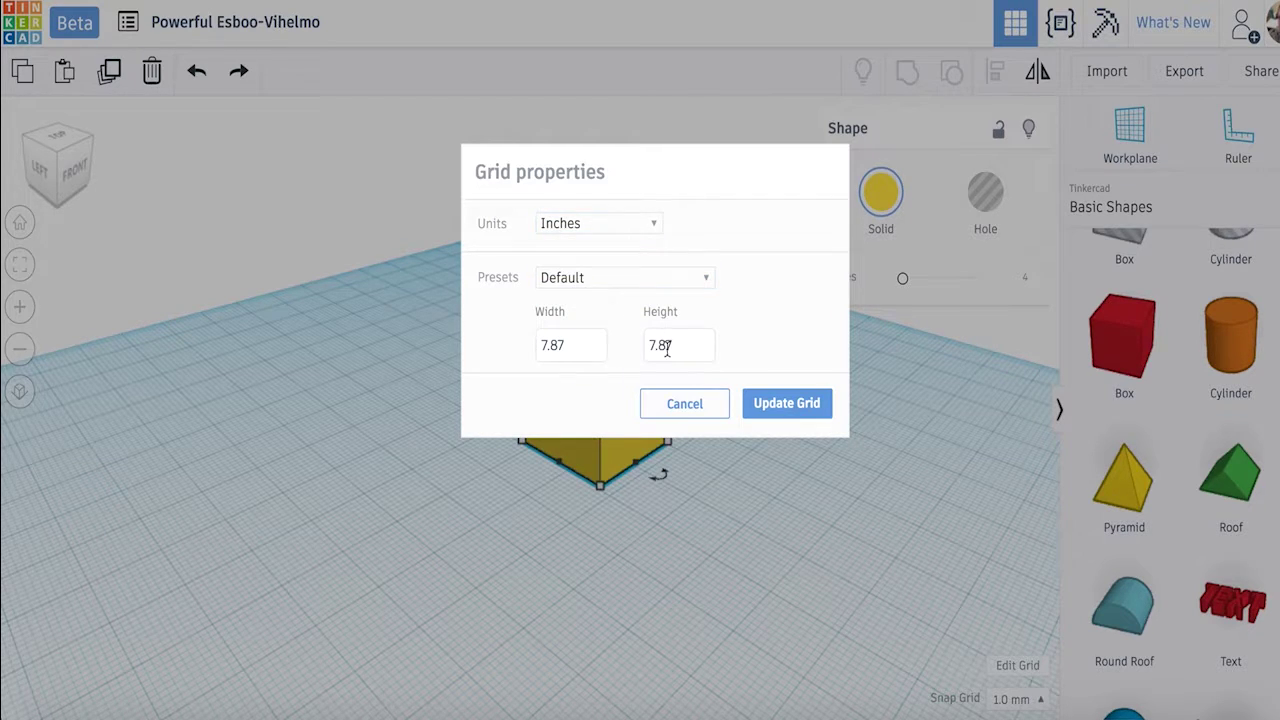
pyautogui.click(787, 404)
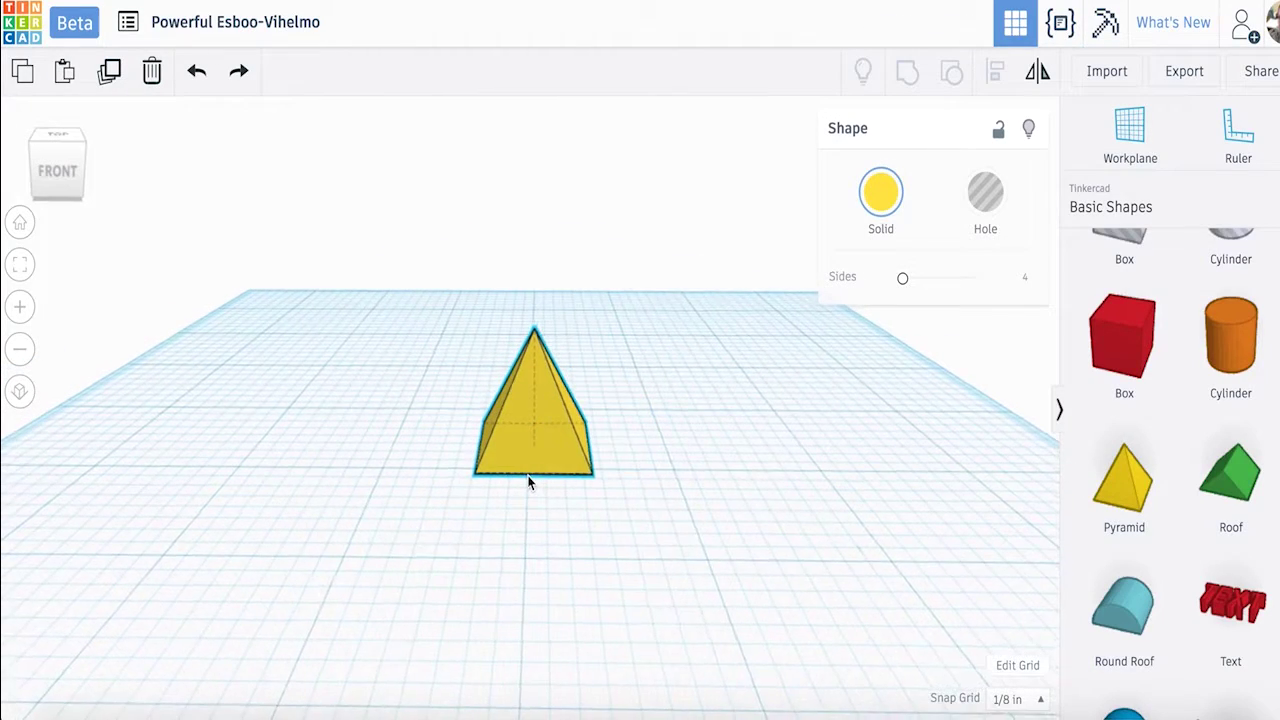
# Scale the pyramid proportionally from a corner, toggling undo/redo between the small and large sizes
pyautogui.click(530, 460)
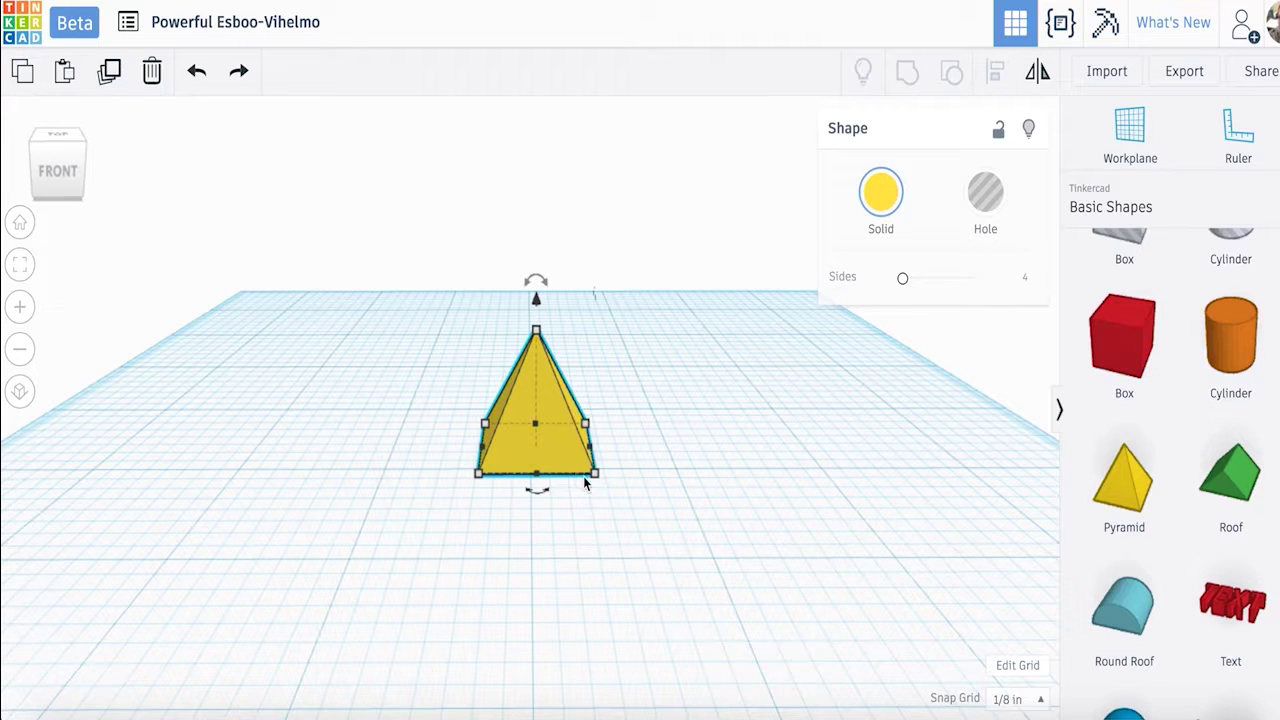
pyautogui.moveTo(593, 480)
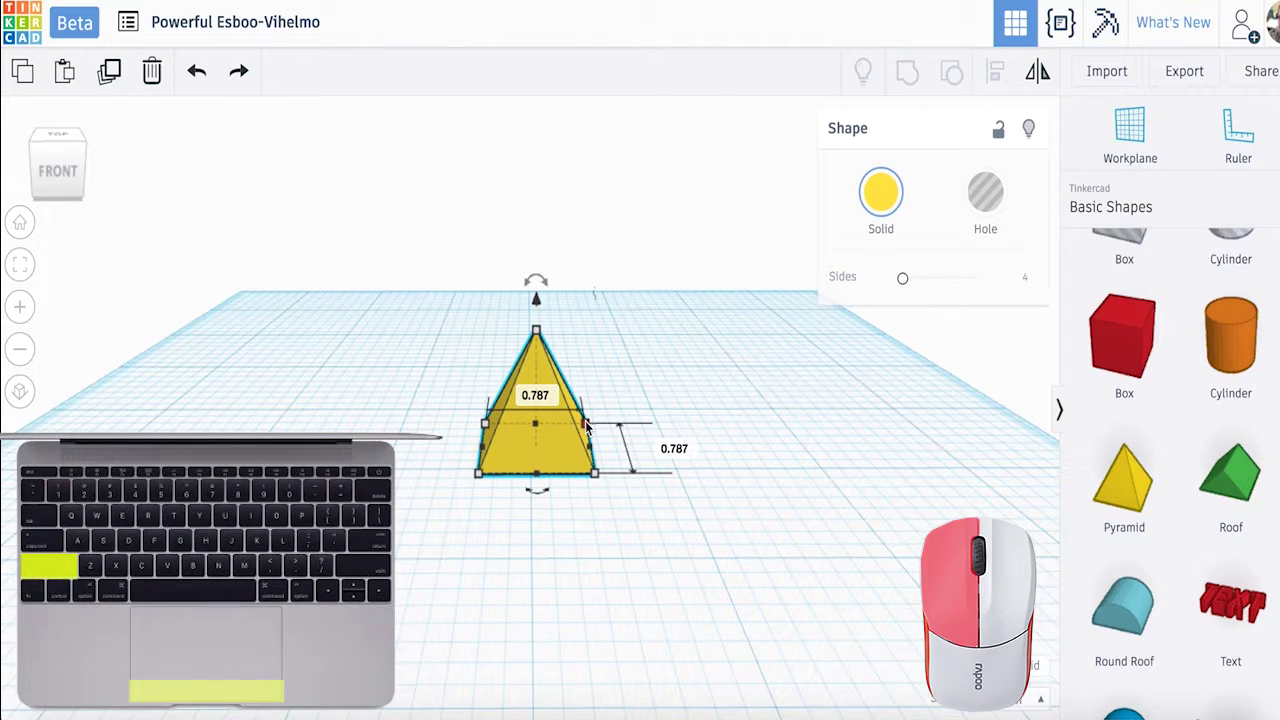
pyautogui.keyDown('shift'); pyautogui.moveTo(588, 425); pyautogui.dragTo(538, 452); pyautogui.keyUp('shift')
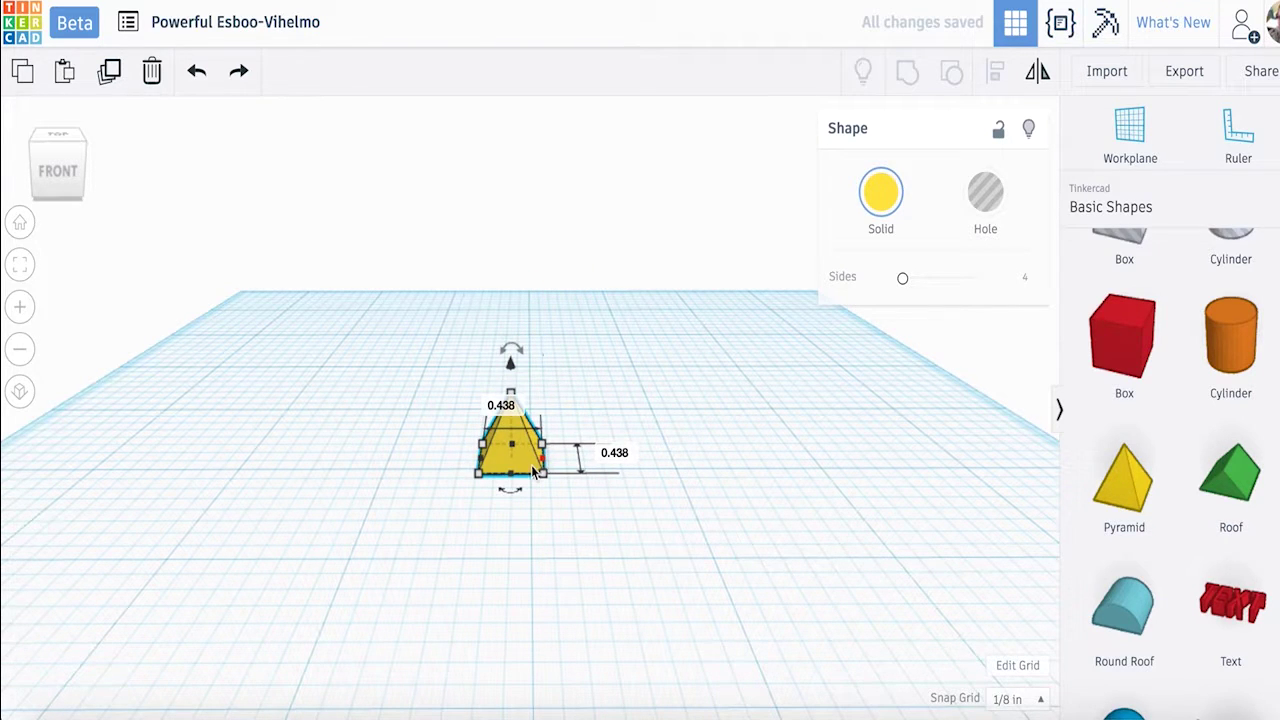
pyautogui.hotkey('ctrl', 'z')
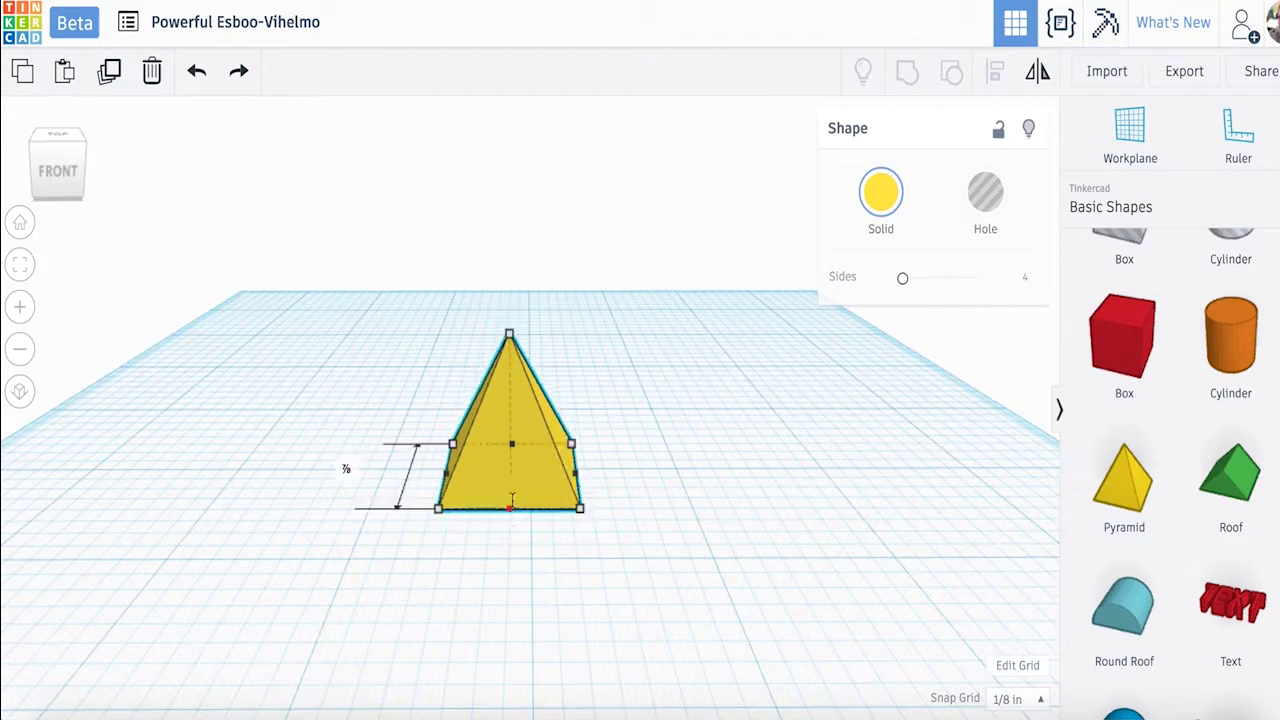
pyautogui.hotkey('ctrl', 'y')
pyautogui.hotkey('ctrl', 'z')
pyautogui.hotkey('ctrl', 'z')
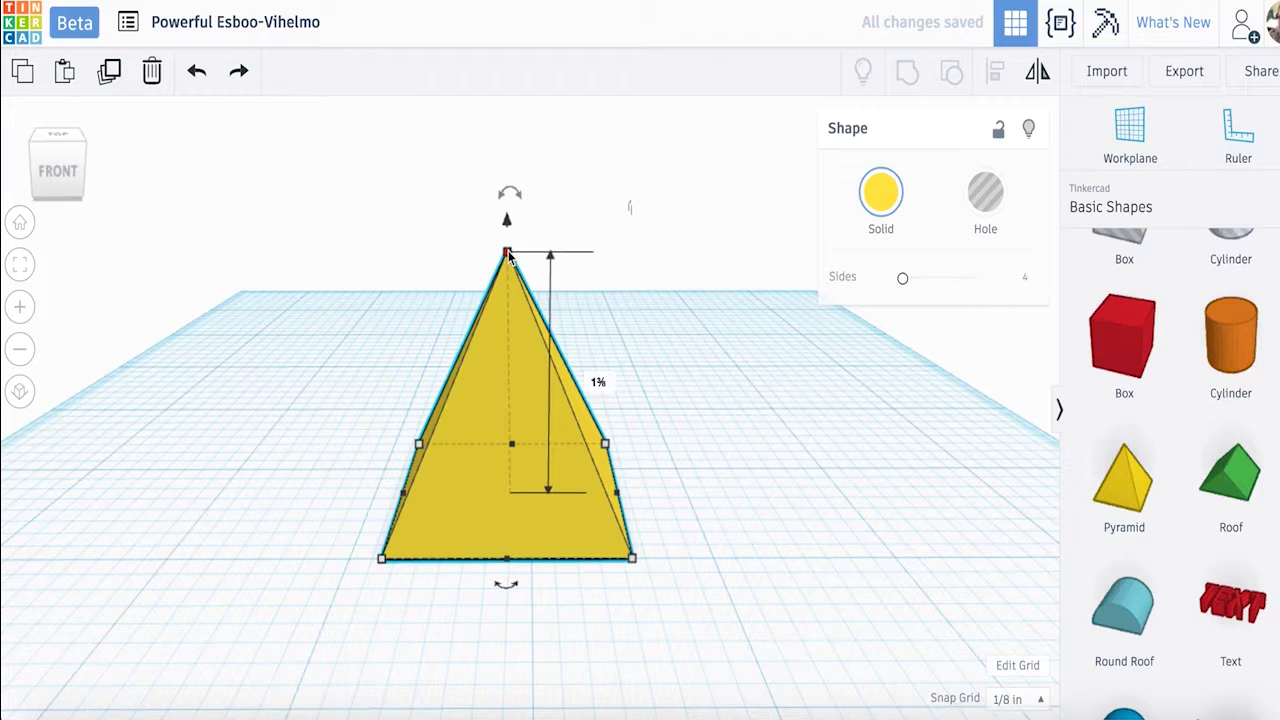
# Make the pyramid taller and scale its base to about 1.073 in square
pyautogui.moveTo(507, 254); pyautogui.dragTo(508, 292)
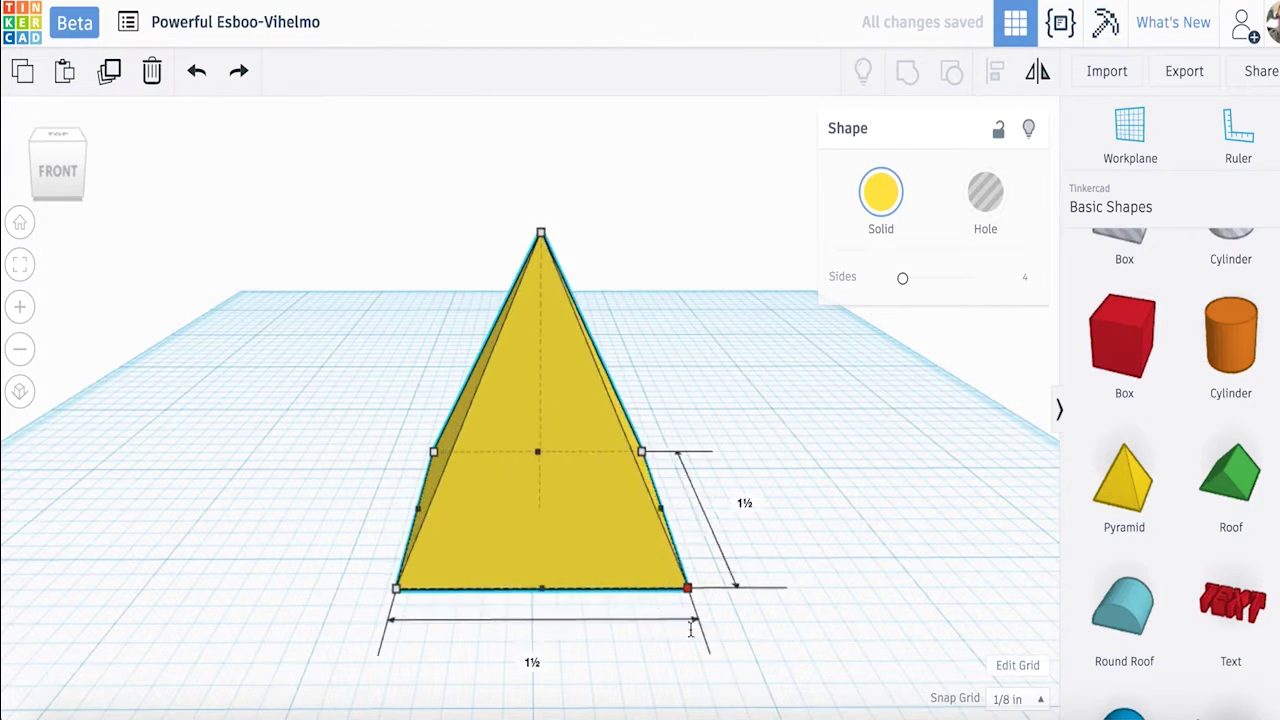
pyautogui.moveTo(697, 636); pyautogui.dragTo(586, 485)
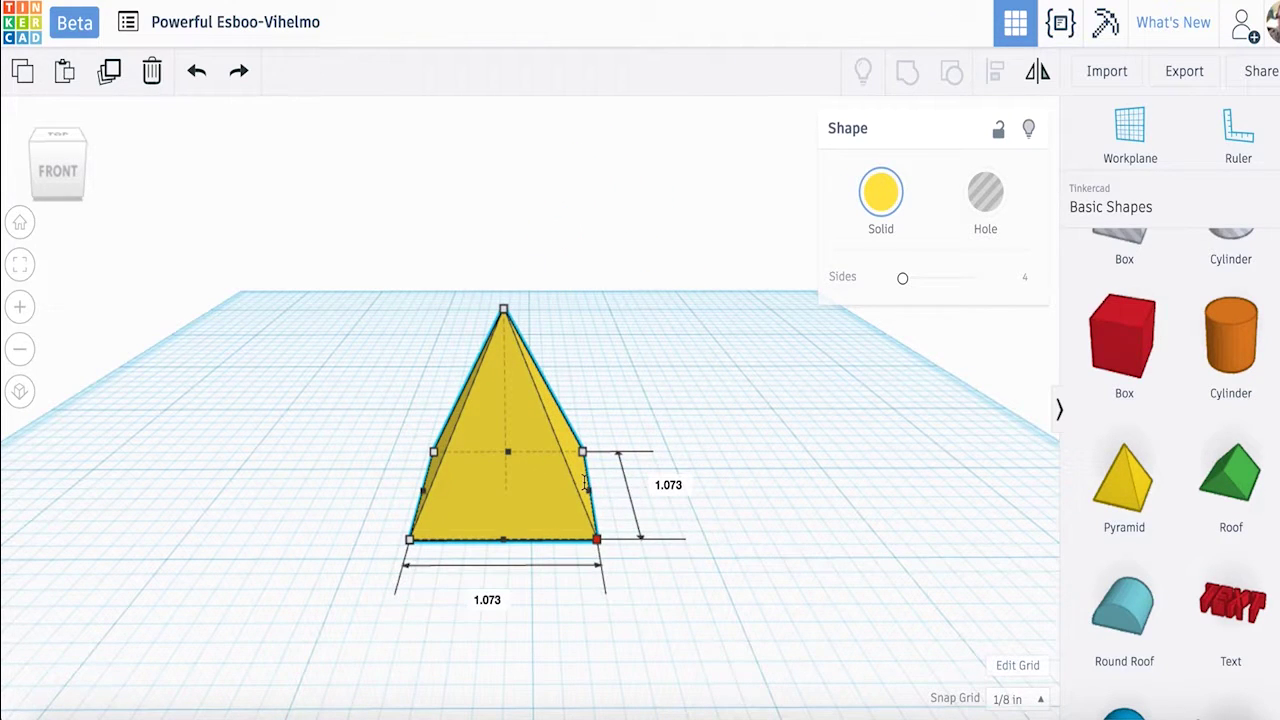
pyautogui.moveTo(586, 484); pyautogui.dragTo(588, 488)
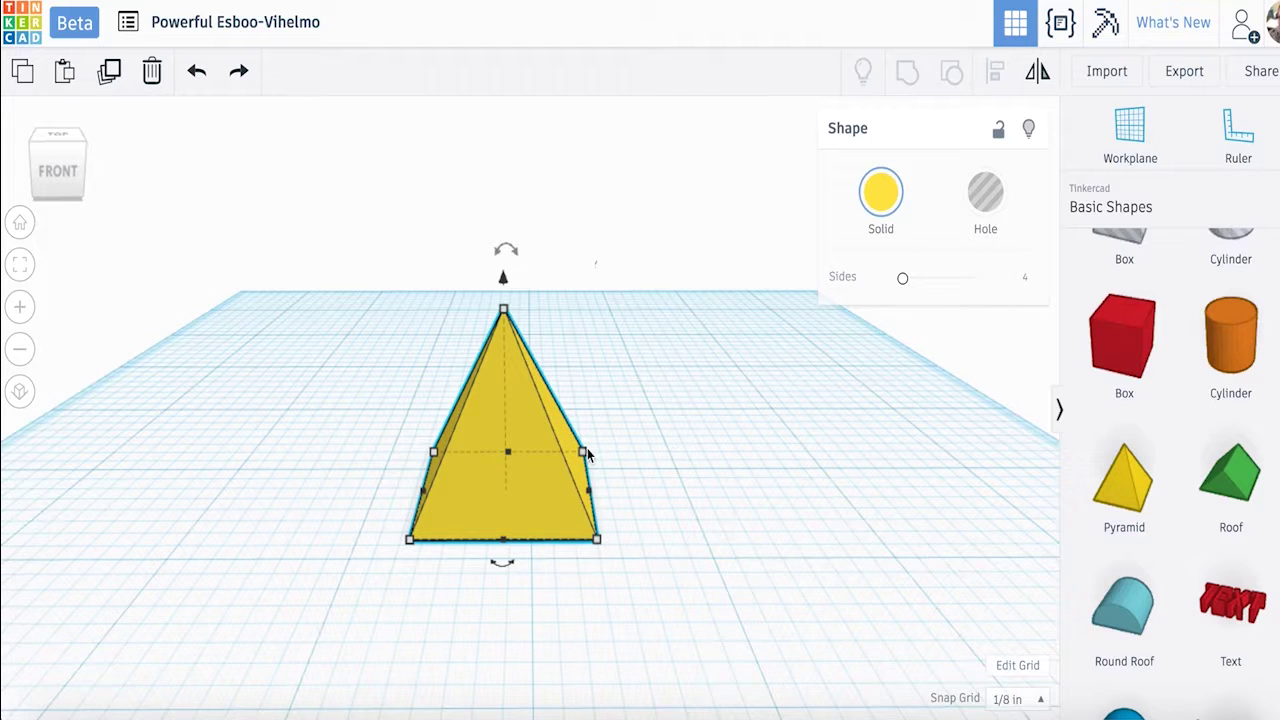
# Stretch the pyramid sideways, lower it to about 5/8 in tall, and adjust its depth from the back corner
pyautogui.moveTo(585, 452); pyautogui.dragTo(775, 507)
pyautogui.moveTo(598, 310); pyautogui.dragTo(597, 381)
pyautogui.moveTo(410, 540); pyautogui.dragTo(519, 477)
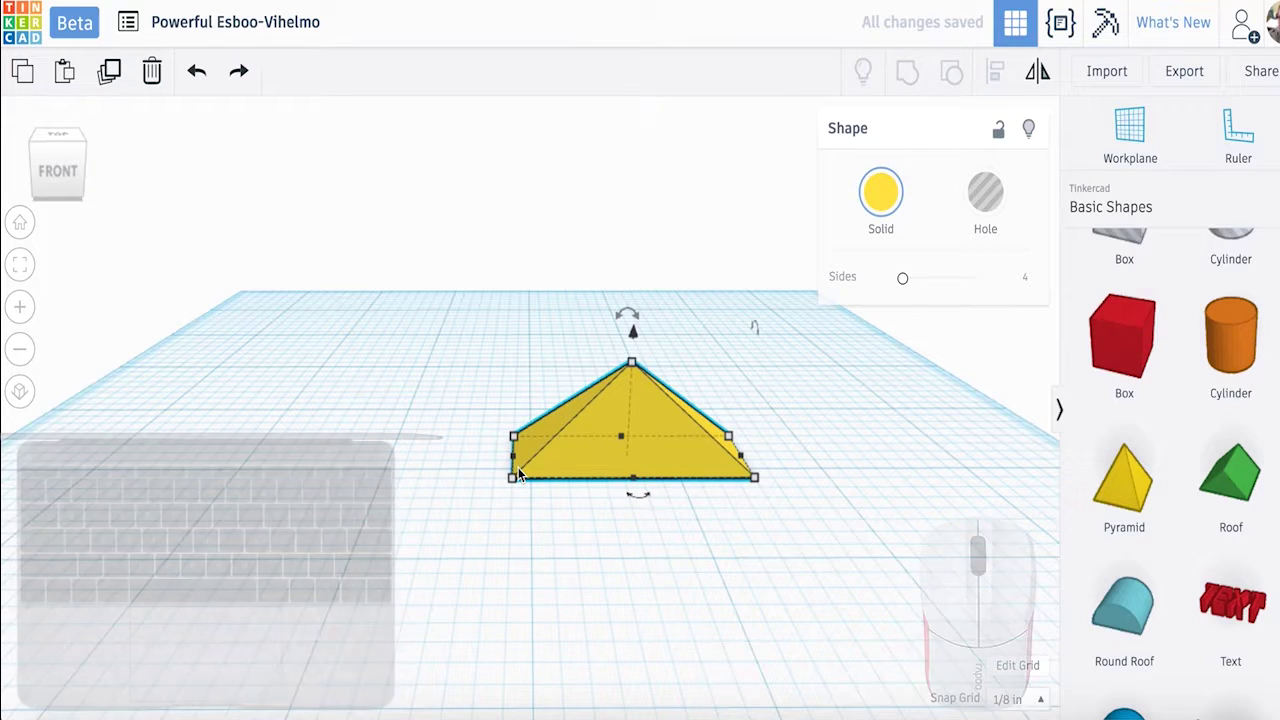
# Shift the pyramid slightly, undo the leftward move, then raise it and lower it back to 0 elevation
pyautogui.moveTo(520, 476); pyautogui.dragTo(573, 493)
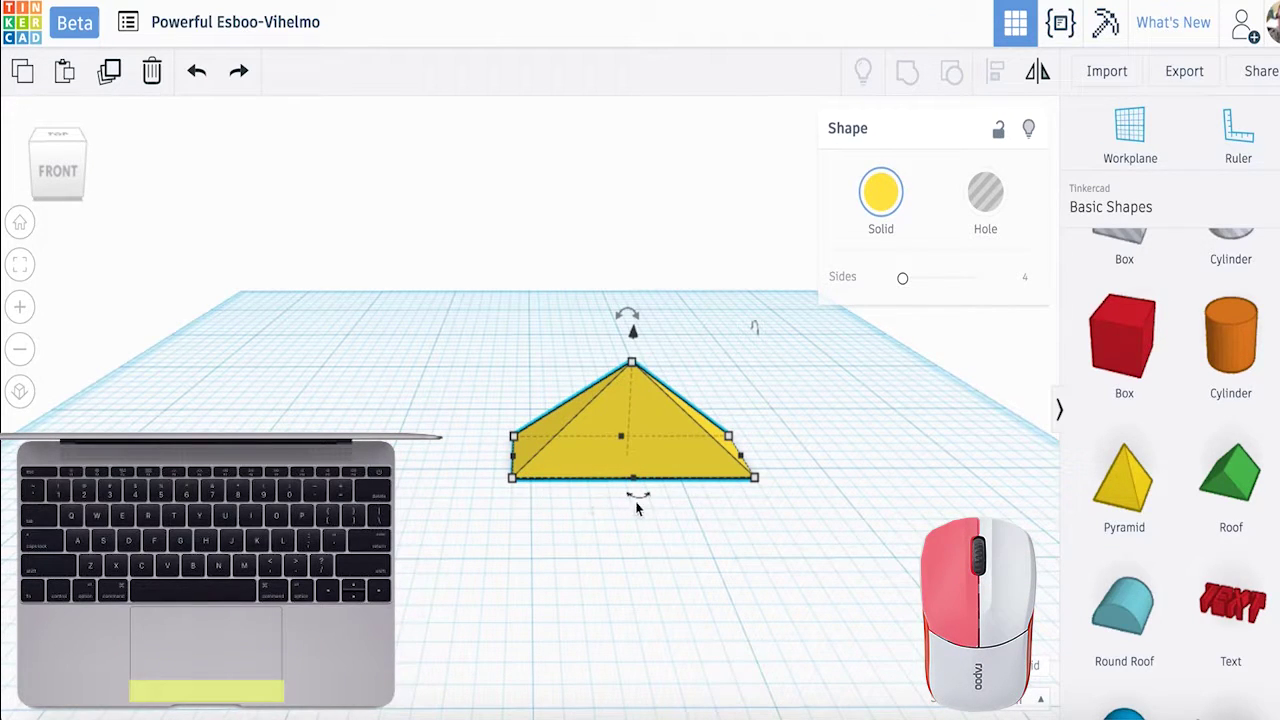
pyautogui.moveTo(648, 435); pyautogui.dragTo(379, 407)
pyautogui.hotkey('ctrl', 'z')
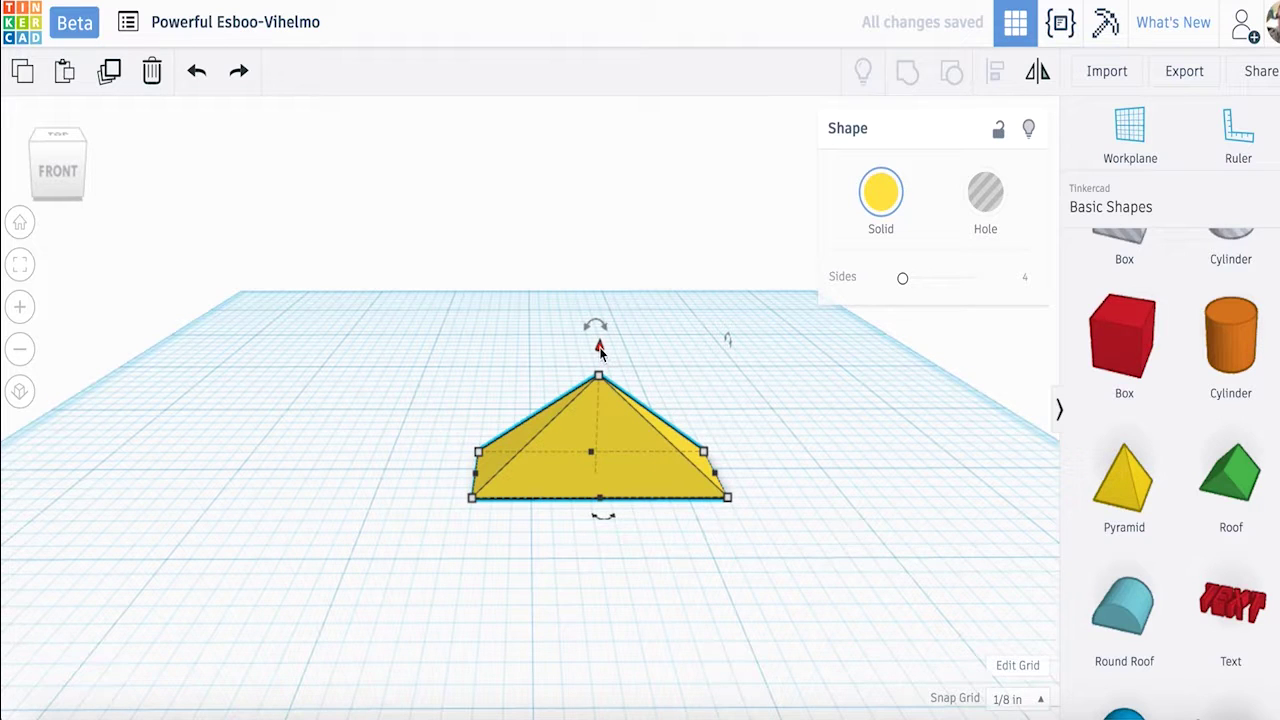
pyautogui.moveTo(600, 350); pyautogui.dragTo(617, 237)
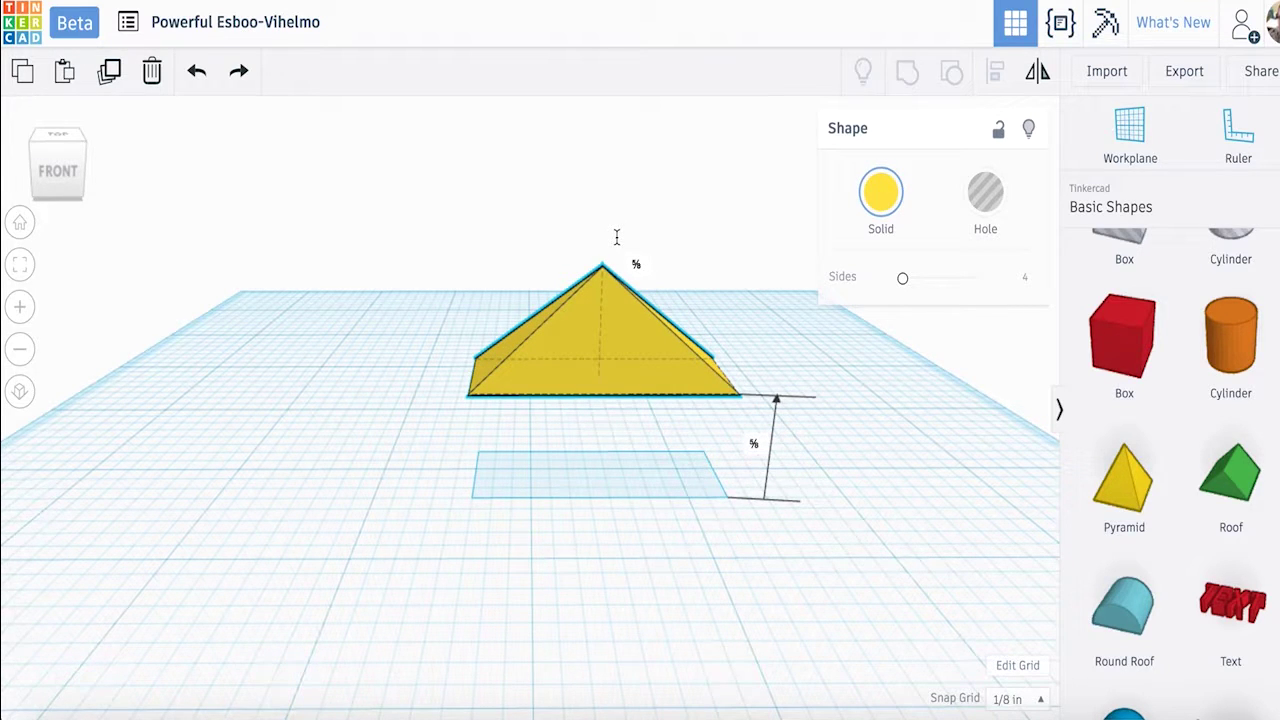
pyautogui.moveTo(617, 246); pyautogui.dragTo(620, 353)
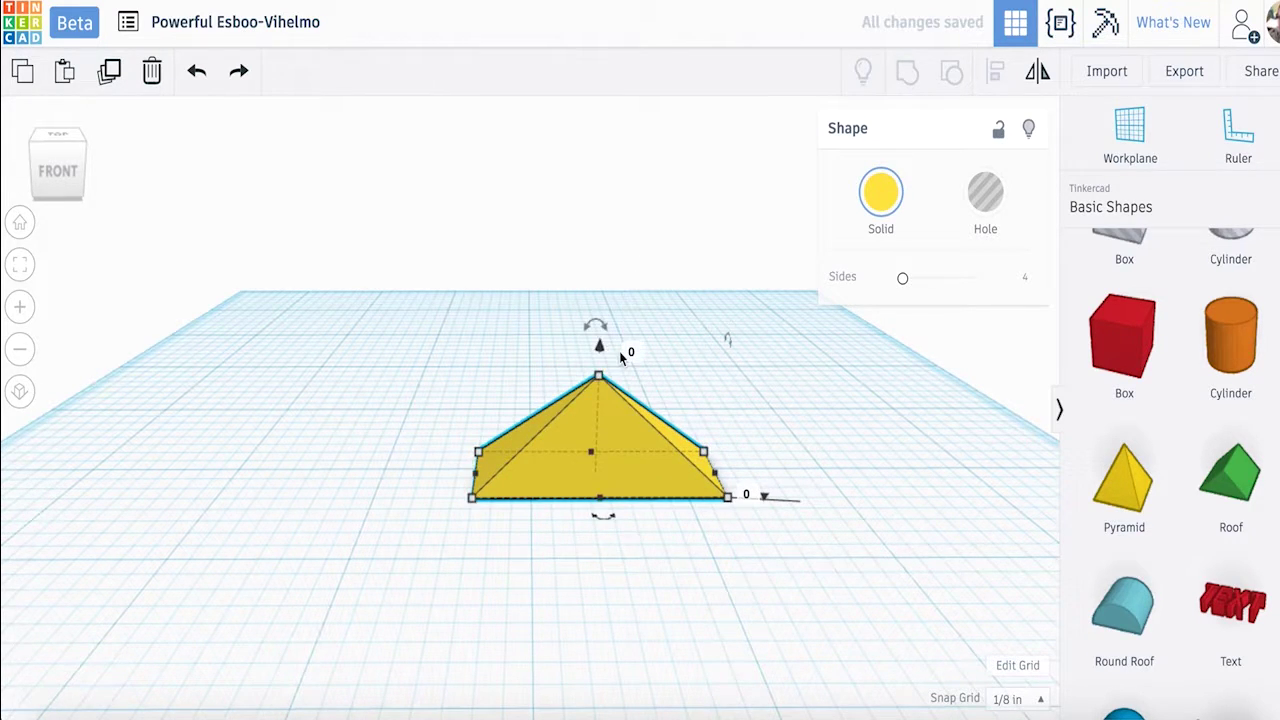